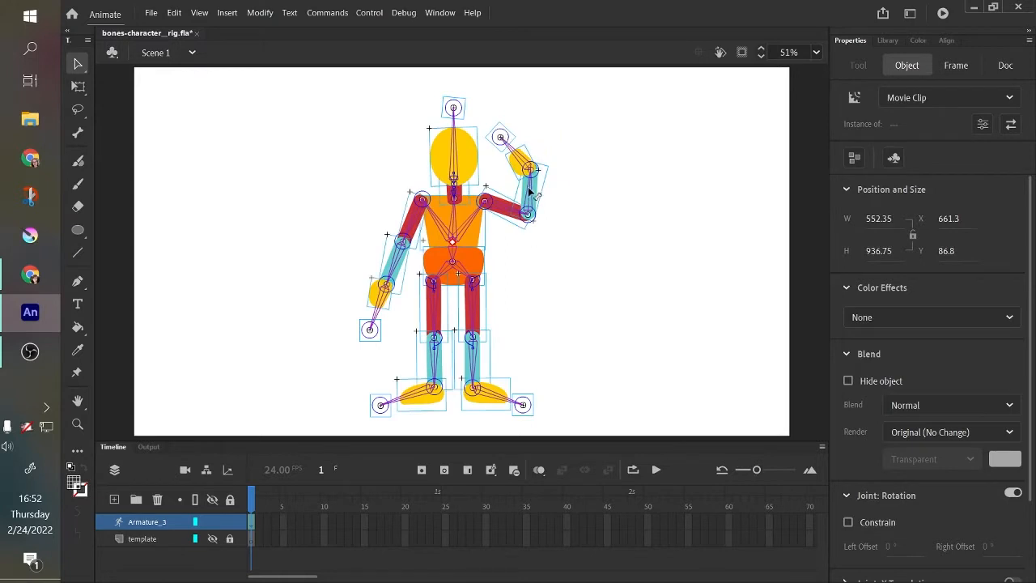
Test the armature by bending both of the character's arms up beside the head.
drag(532, 188, 507, 134)
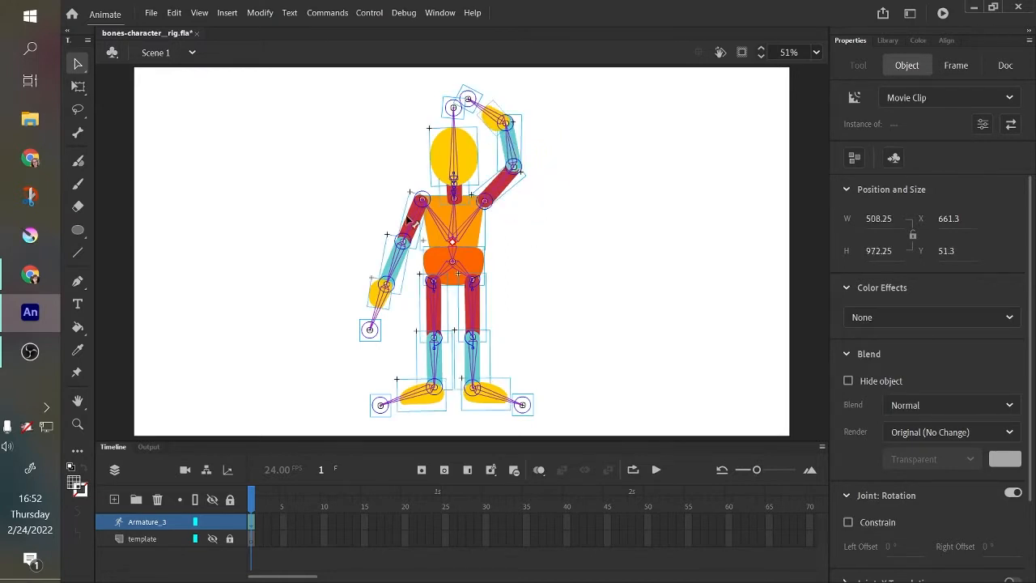
drag(411, 229, 405, 127)
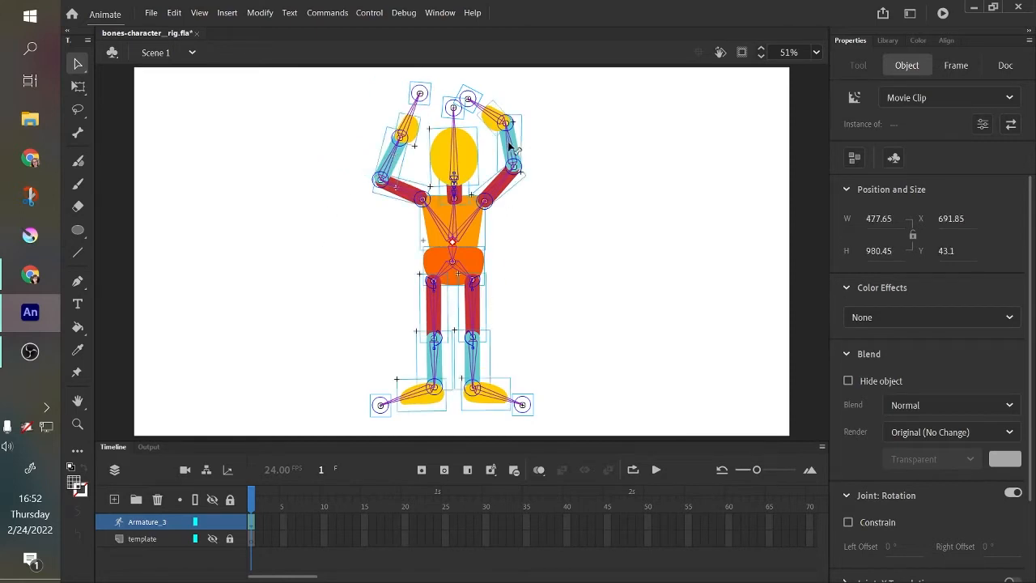
drag(523, 150, 564, 294)
Undo the arm movements back to the standing pose with both arms hanging down.
key(ctrl+z)
key(ctrl+z)
key(ctrl+z)
key(ctrl+z)
key(ctrl+z)
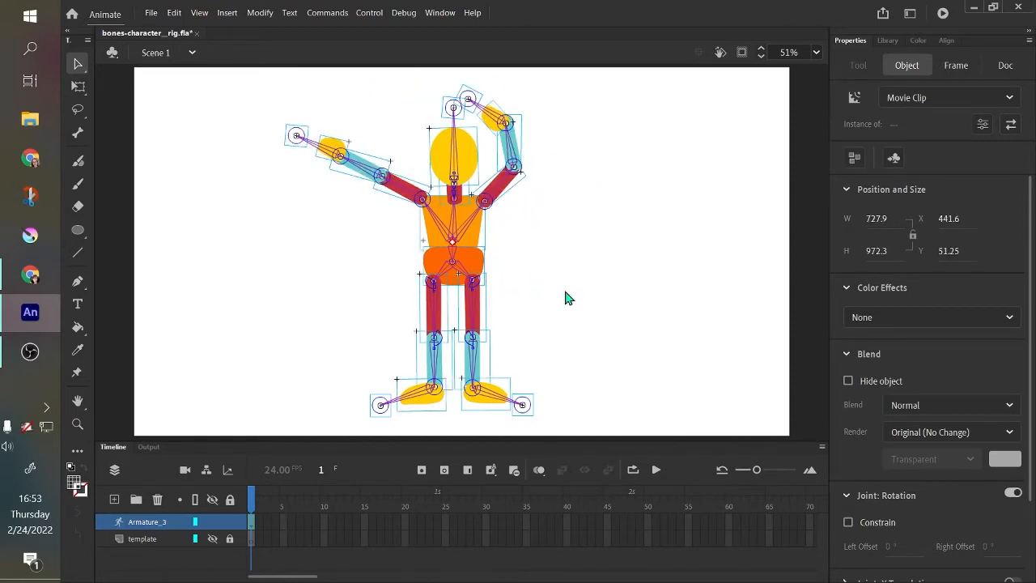
key(ctrl+z)
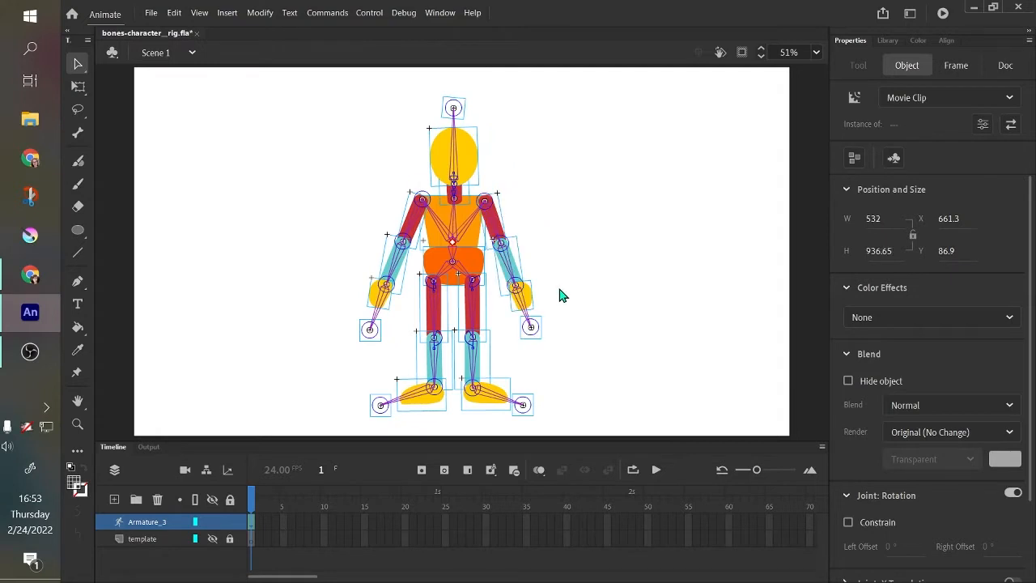
Make the timeline area taller and extend the Armature_3 layer to frame 48 by inserting a frame.
drag(339, 440, 344, 405)
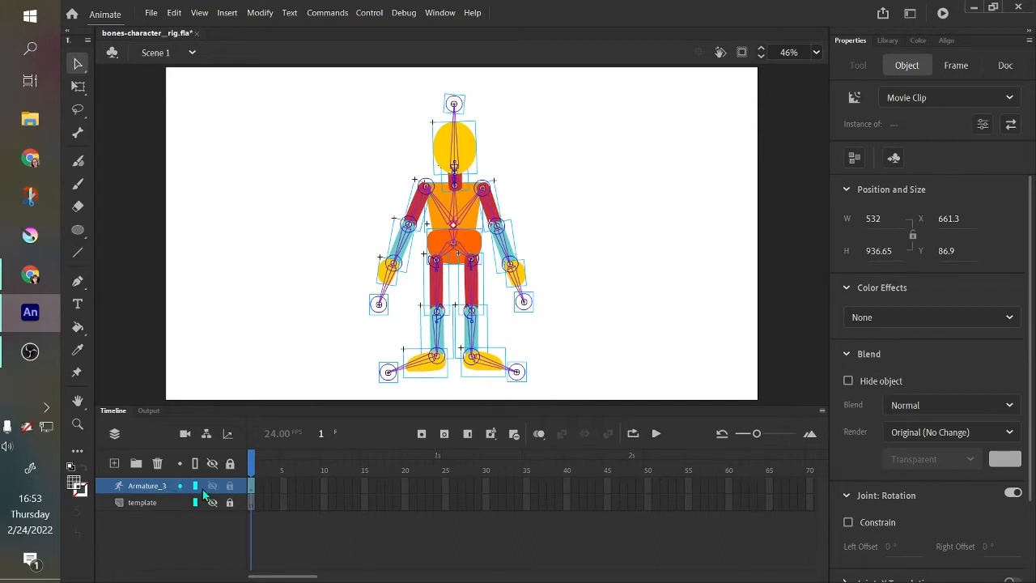
click(256, 468)
click(303, 534)
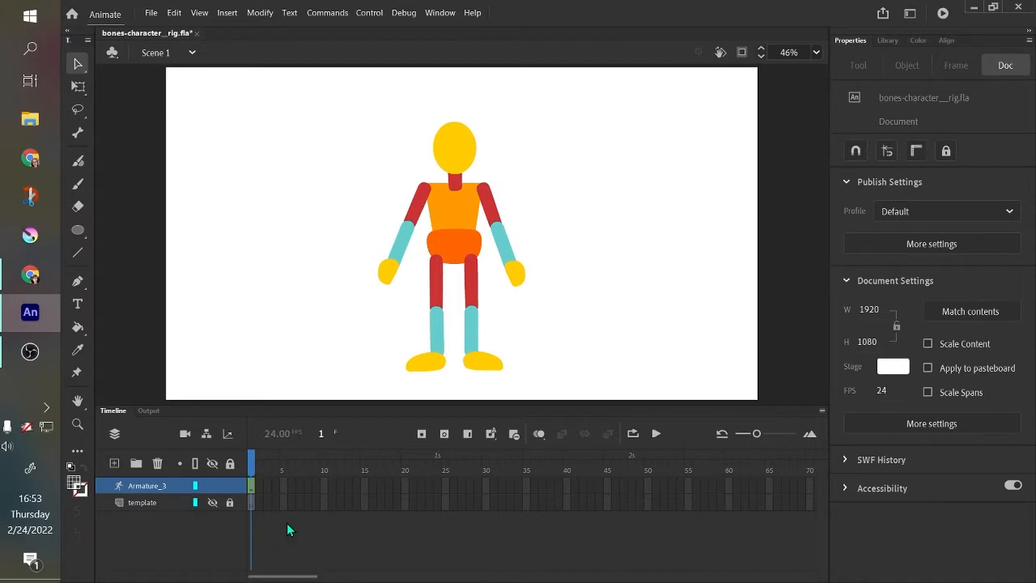
click(634, 503)
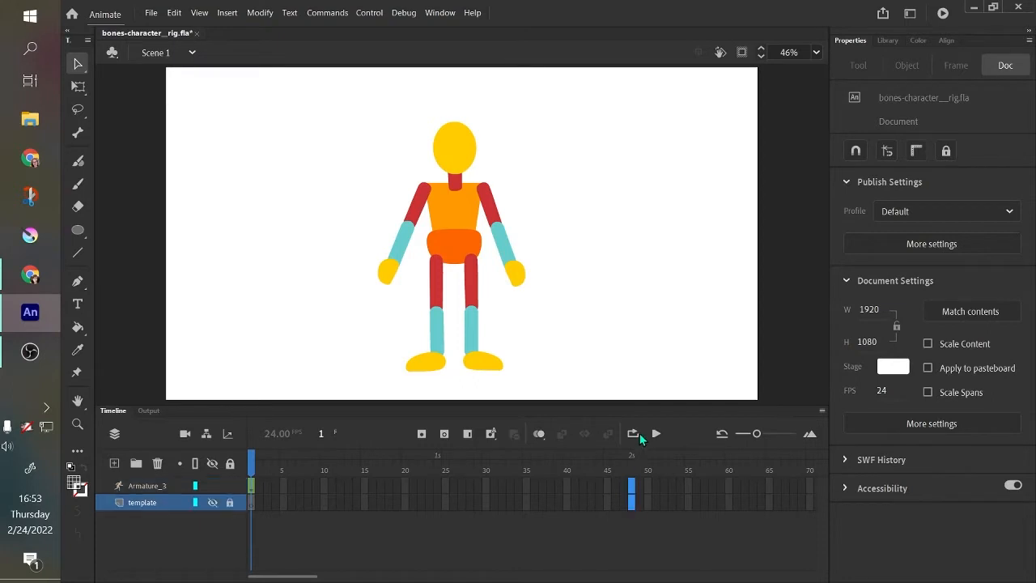
click(633, 485)
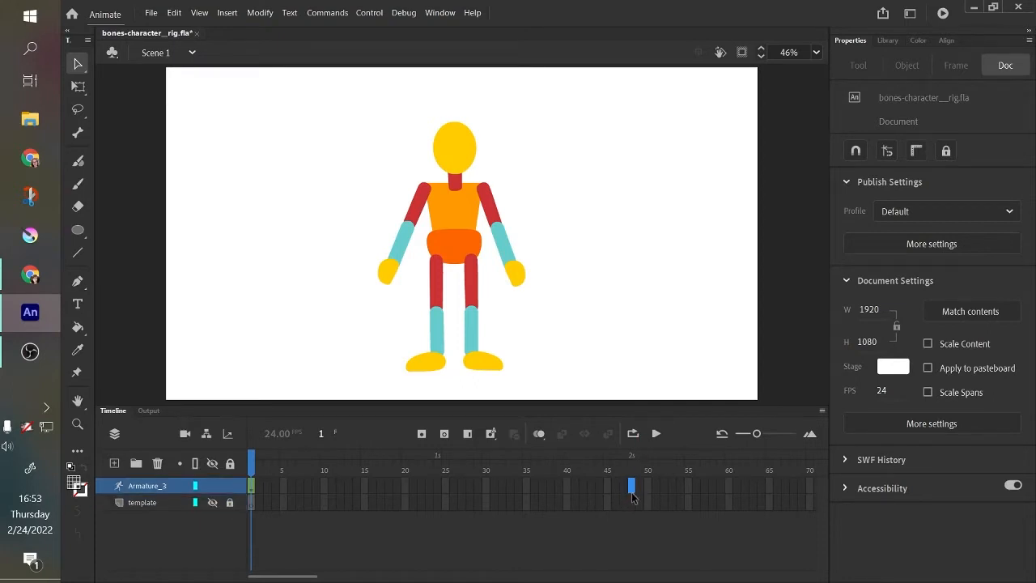
right_click(635, 486)
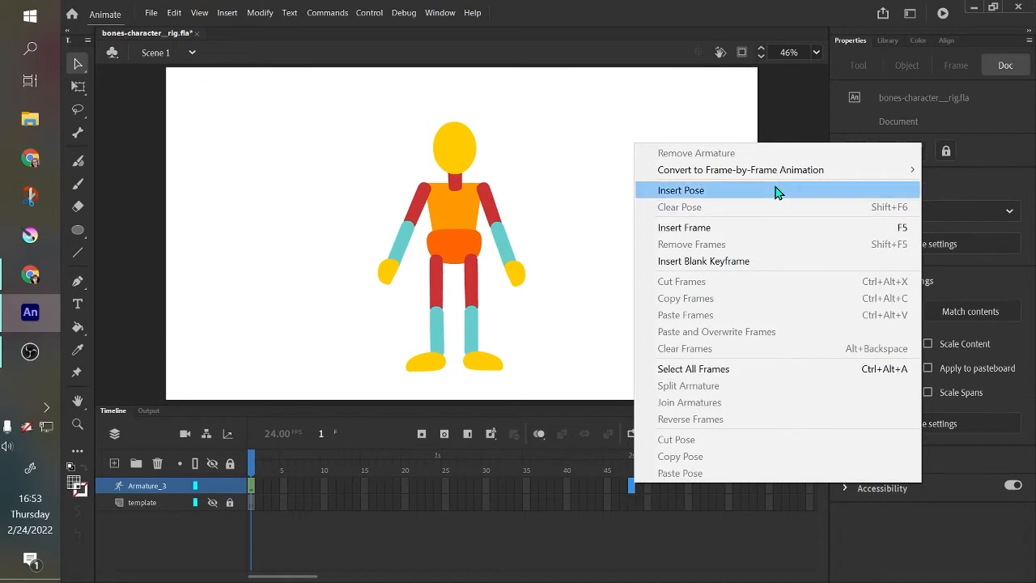
click(753, 233)
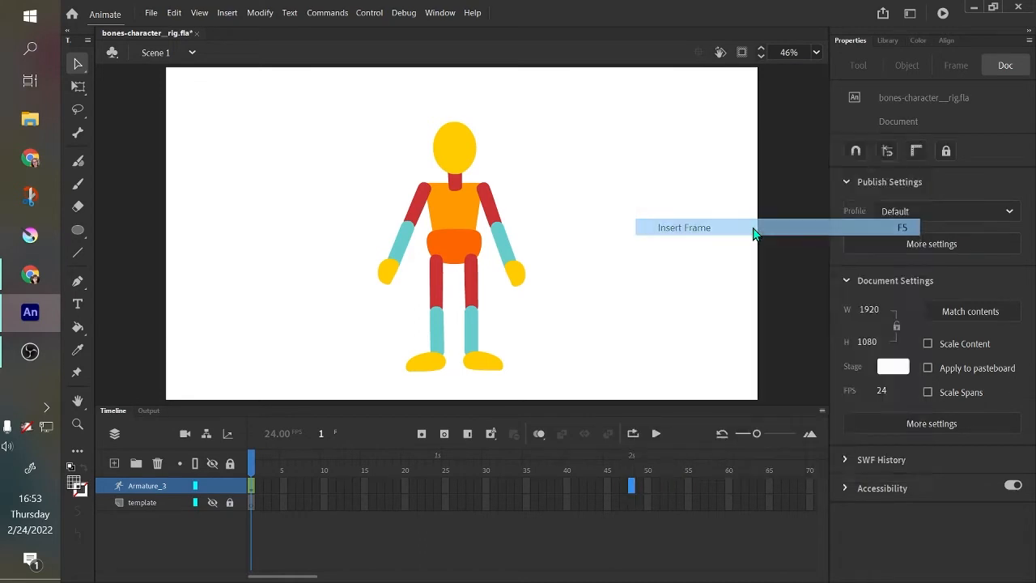
Extend the template layer to frame 48 by inserting a frame.
click(633, 502)
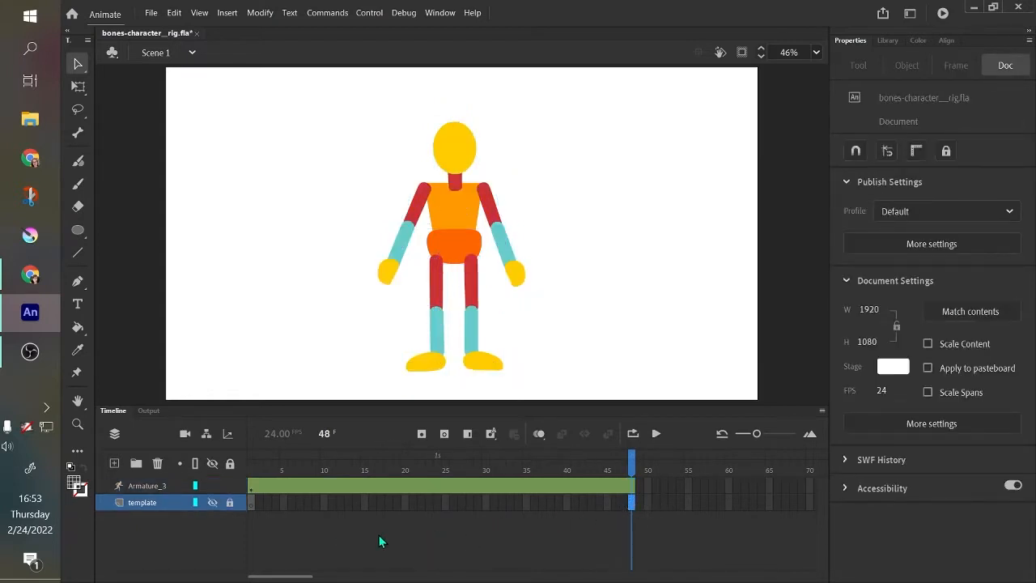
right_click(630, 497)
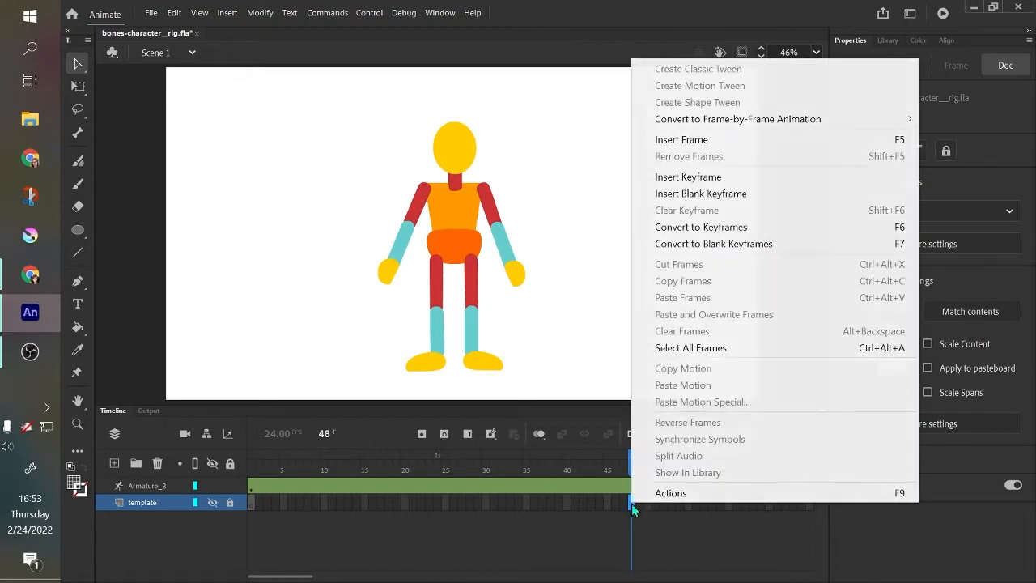
click(812, 152)
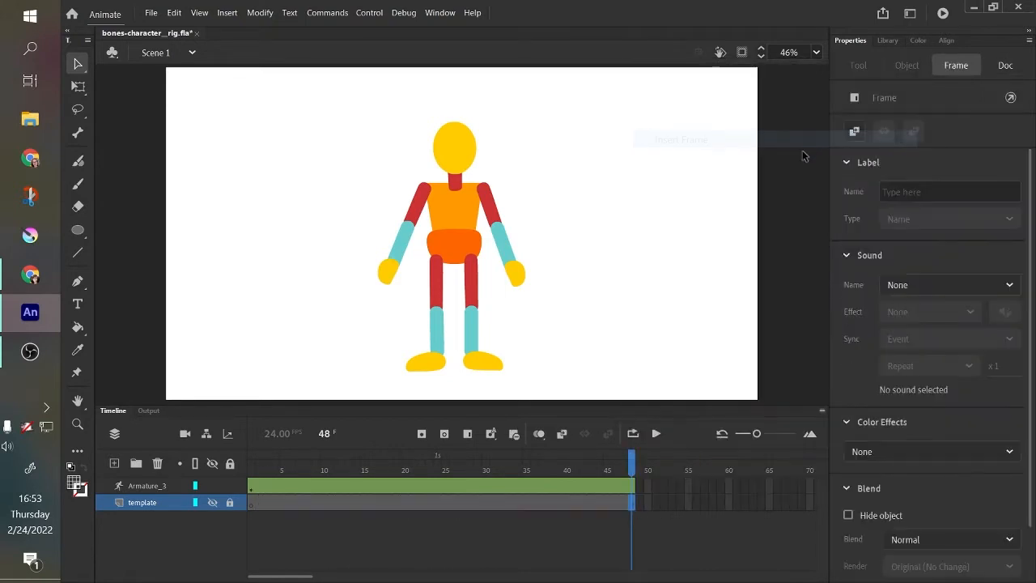
mouse_move(633, 534)
mouse_down()
mouse_move(624, 551)
mouse_move(272, 547)
mouse_move(659, 549)
mouse_move(213, 546)
mouse_move(636, 527)
mouse_up()
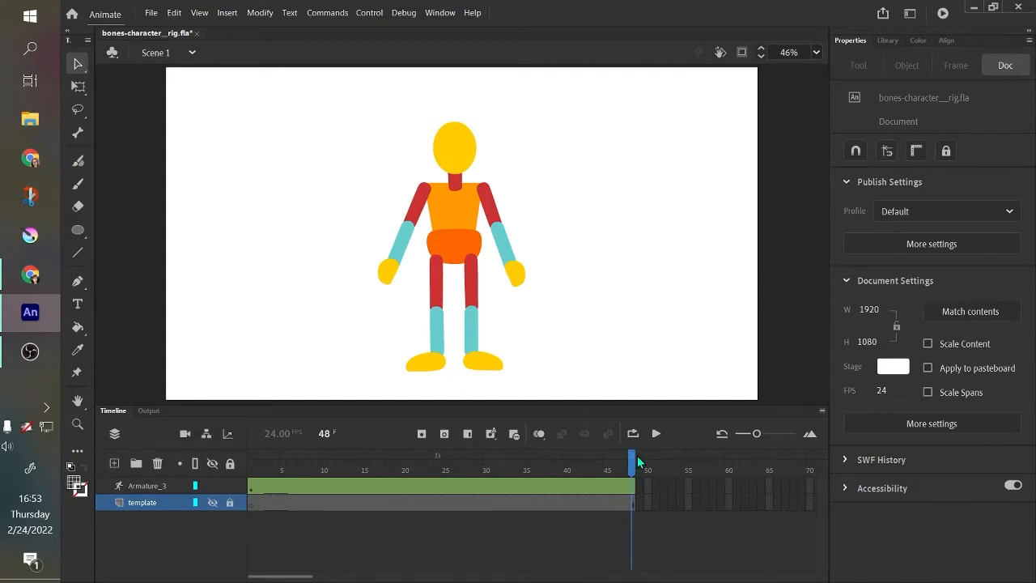
Scrub through the timeline, widen its frame display, and return the playhead to frame 1.
drag(638, 455, 647, 567)
drag(631, 462, 249, 567)
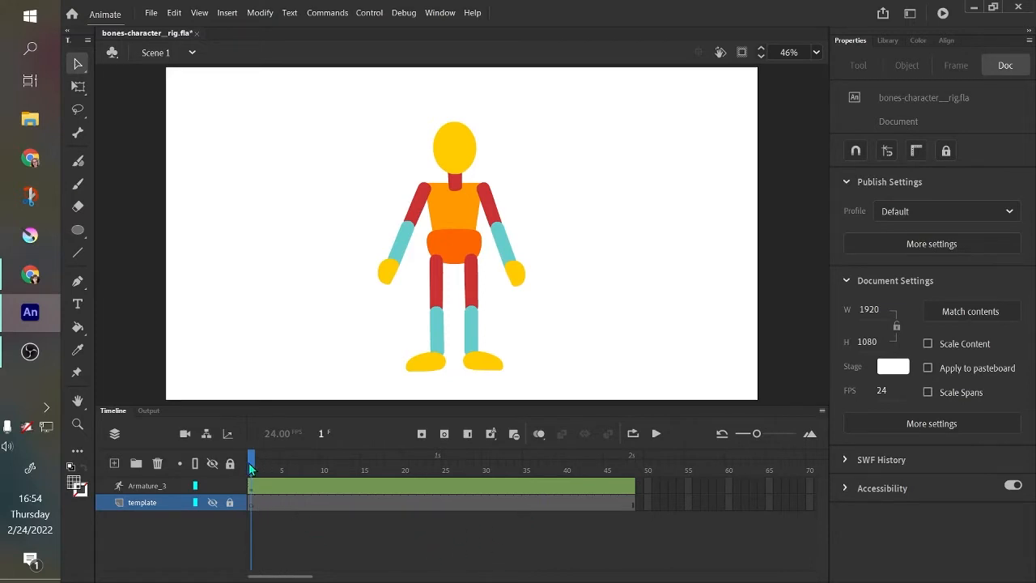
drag(249, 463, 623, 495)
click(762, 432)
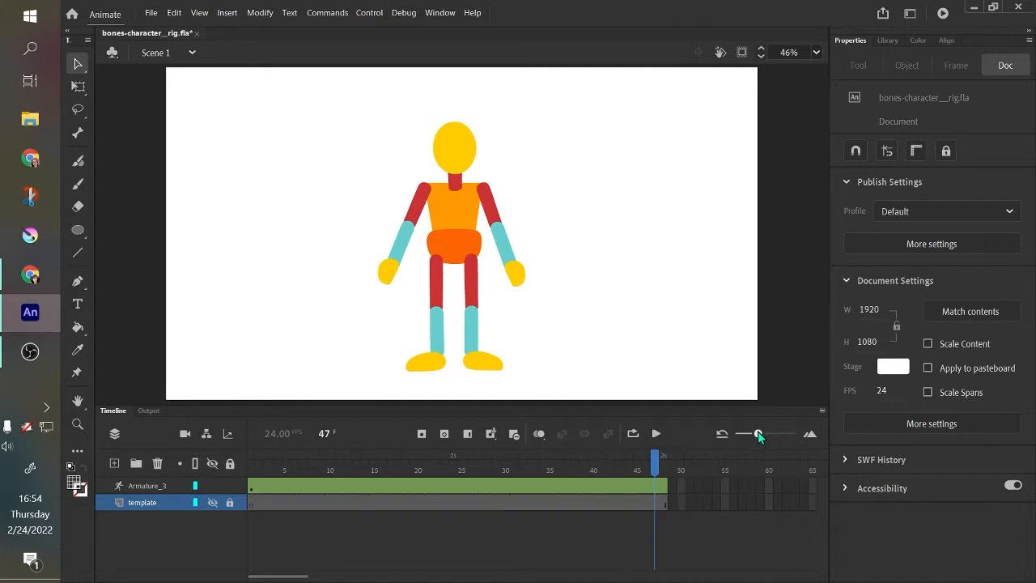
drag(749, 471, 249, 525)
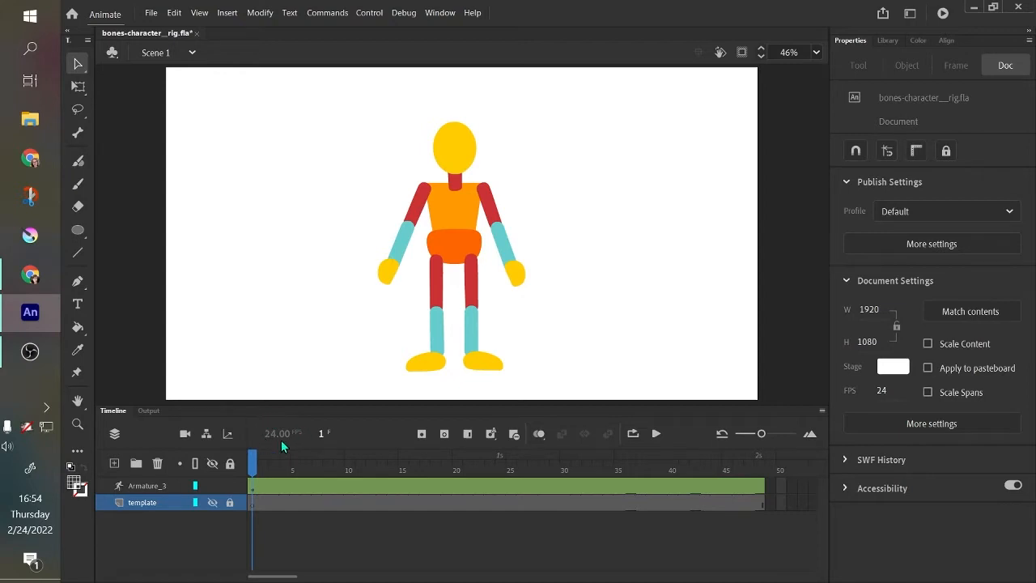
drag(253, 469, 255, 541)
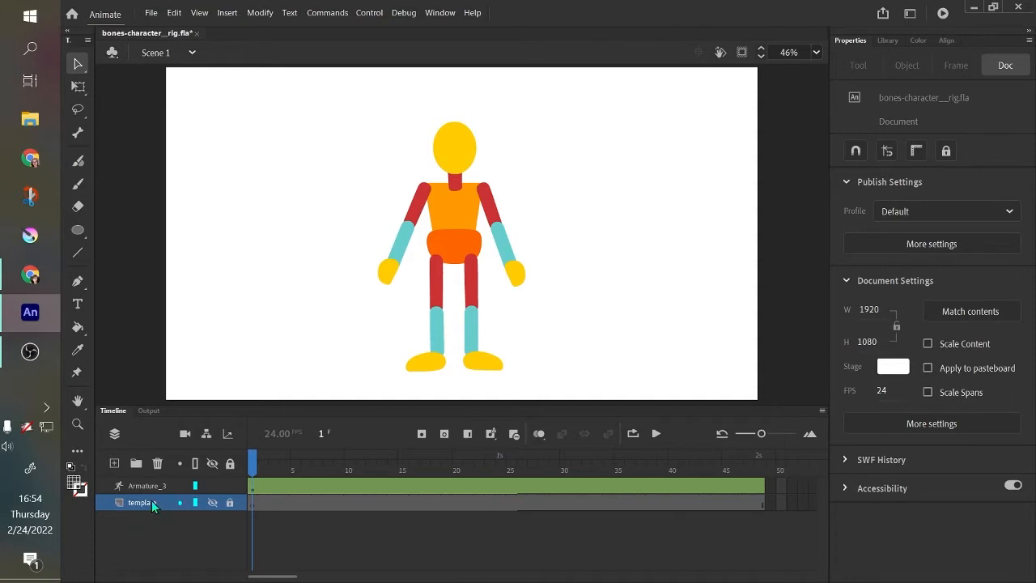
Switch the template layer's visibility to transparent and add a new layer named floor directly above it.
click(213, 502)
click(144, 503)
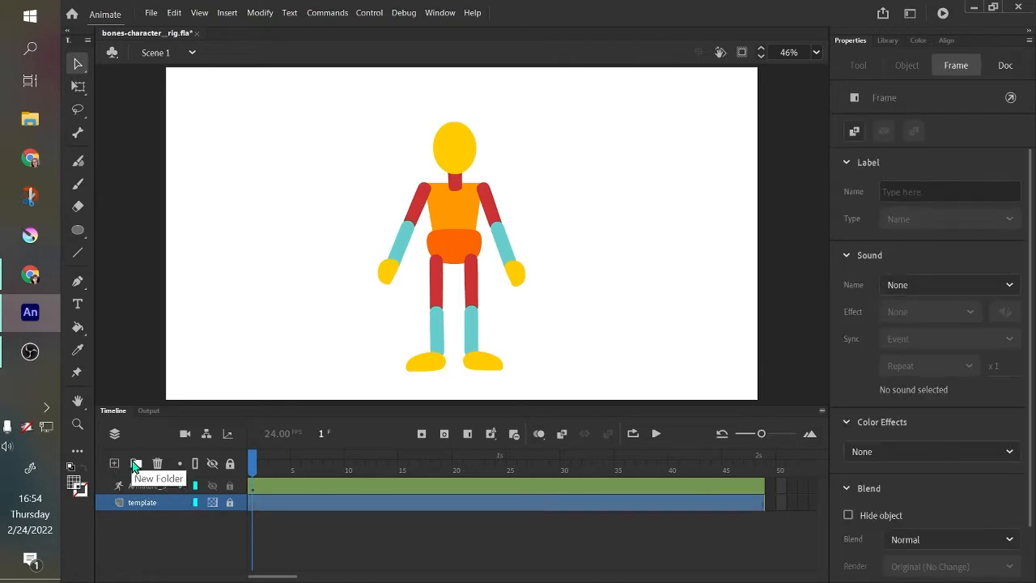
click(115, 464)
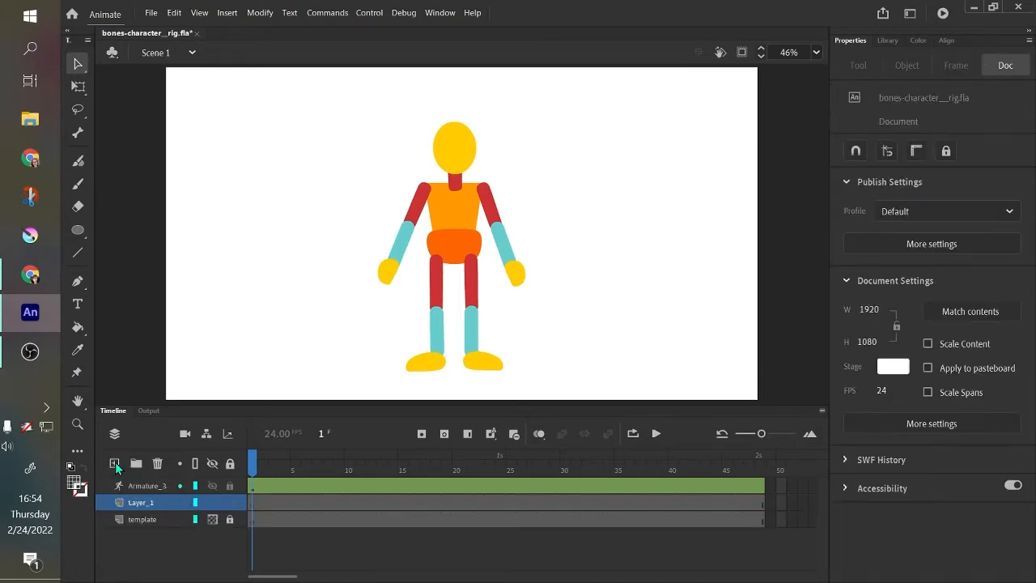
double_click(136, 503)
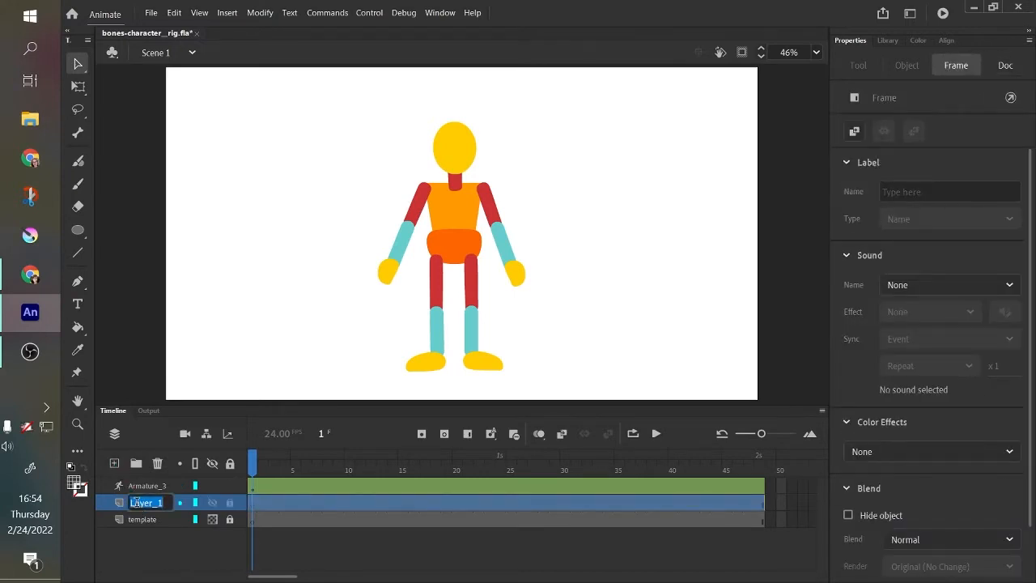
text(floor)
key(Return)
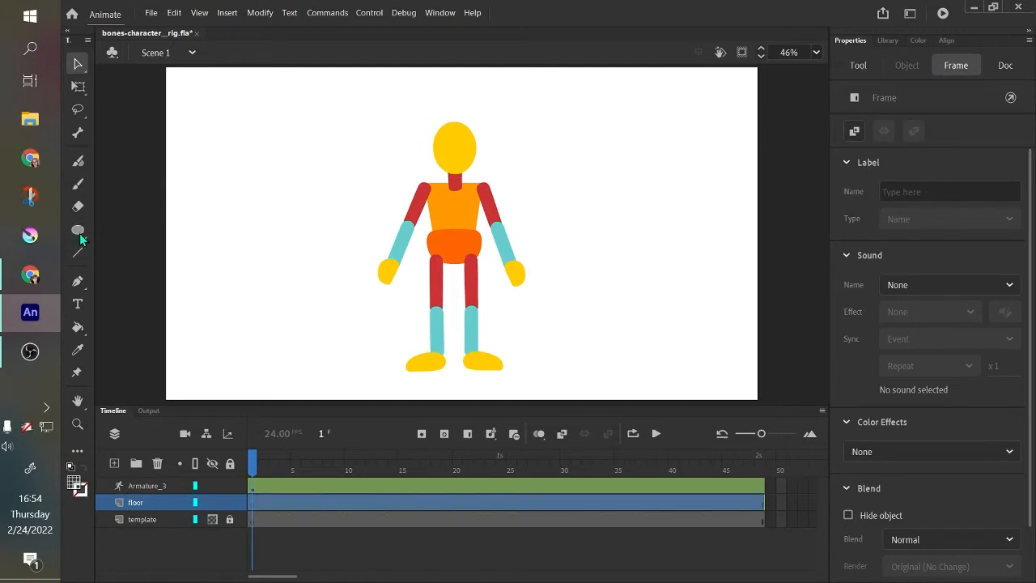
Choose the Rectangle Primitive tool and give it a green fill at 100% alpha.
drag(78, 230, 107, 250)
click(72, 484)
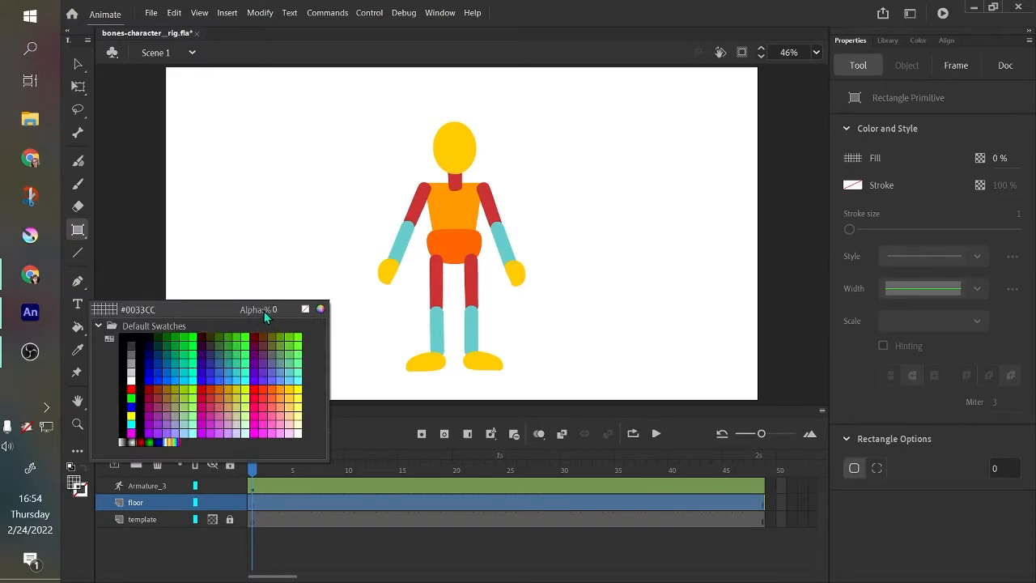
drag(272, 308, 358, 311)
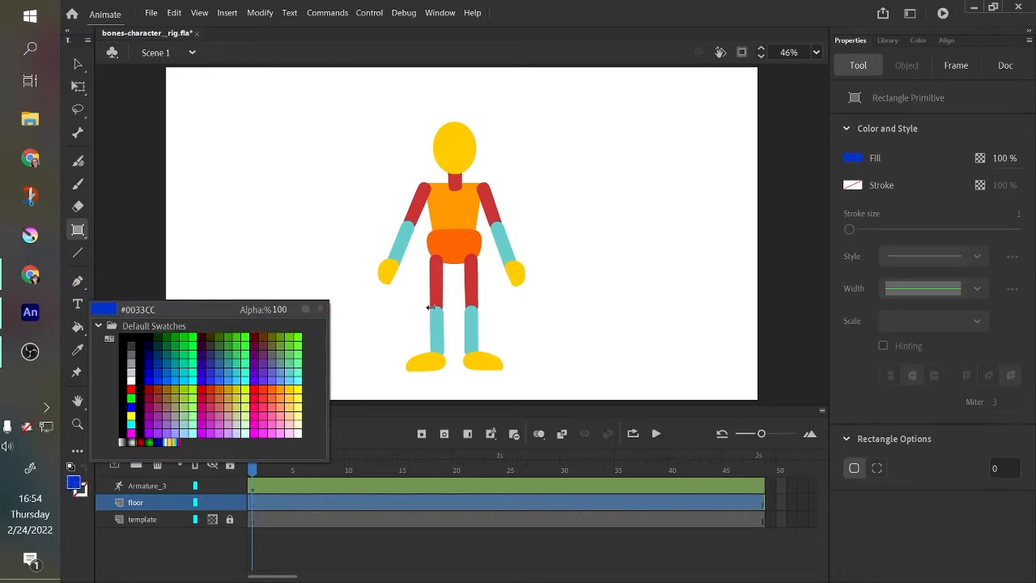
drag(502, 297, 405, 310)
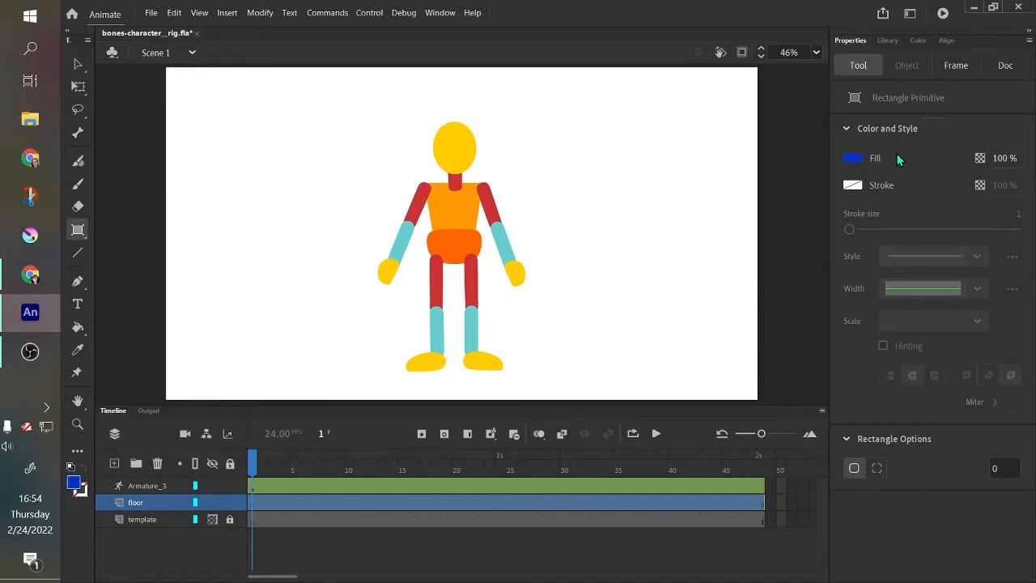
click(851, 166)
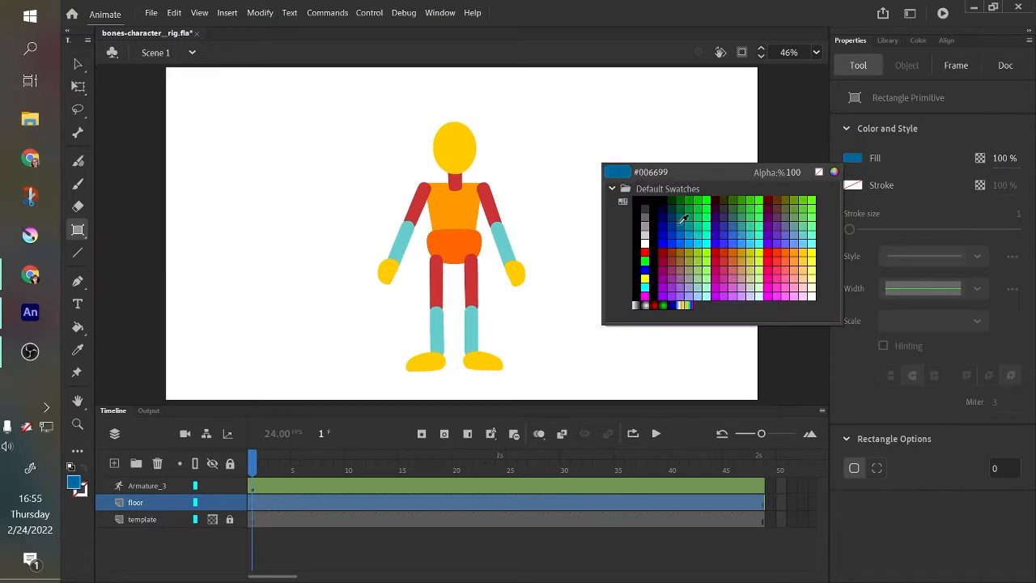
click(701, 216)
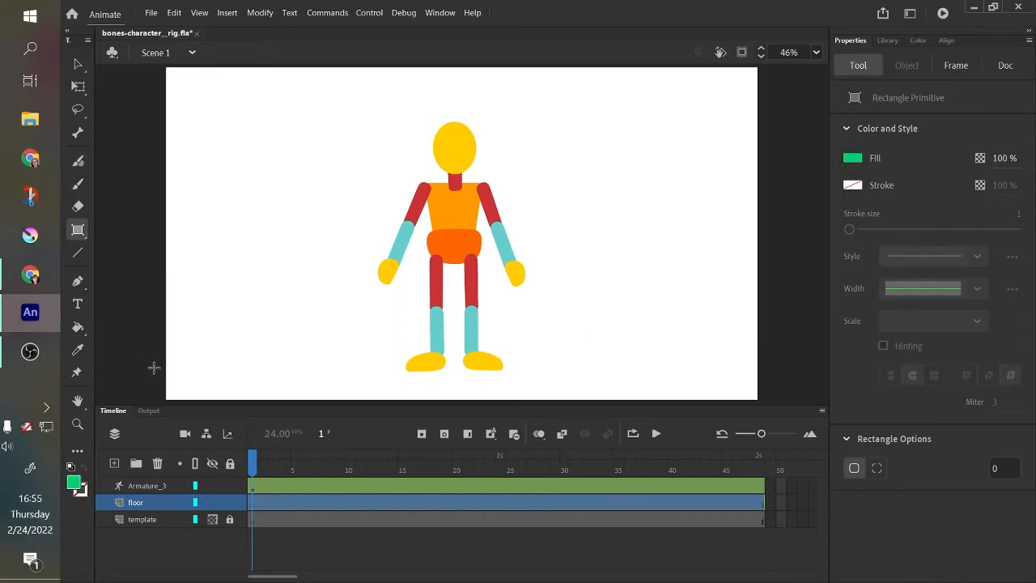
Draw a floor rectangle about 2040 by 175 px across the stage's lower edge and shift it up to Y 968.45 under the feet.
drag(159, 369, 788, 405)
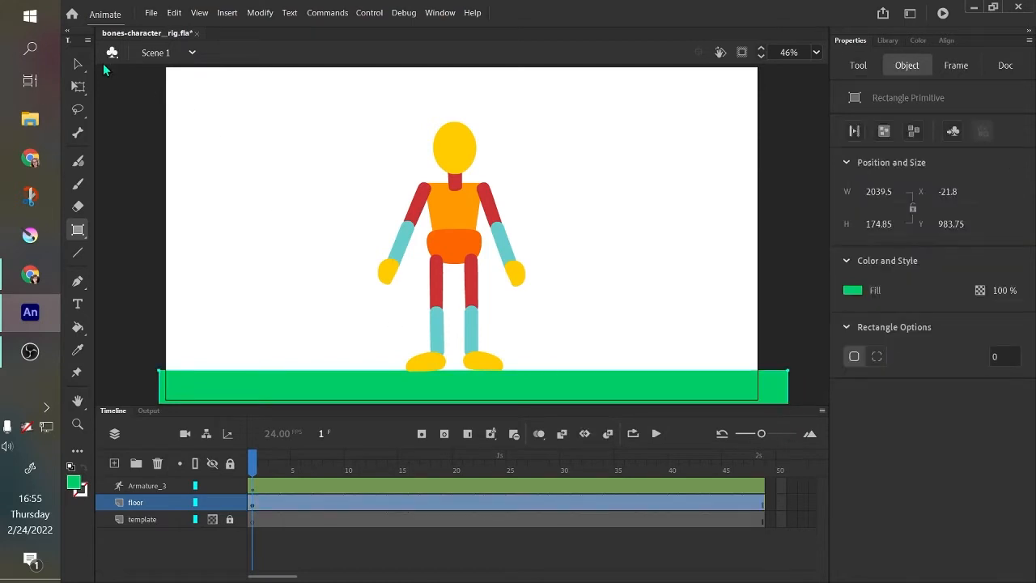
click(78, 64)
drag(440, 394, 445, 386)
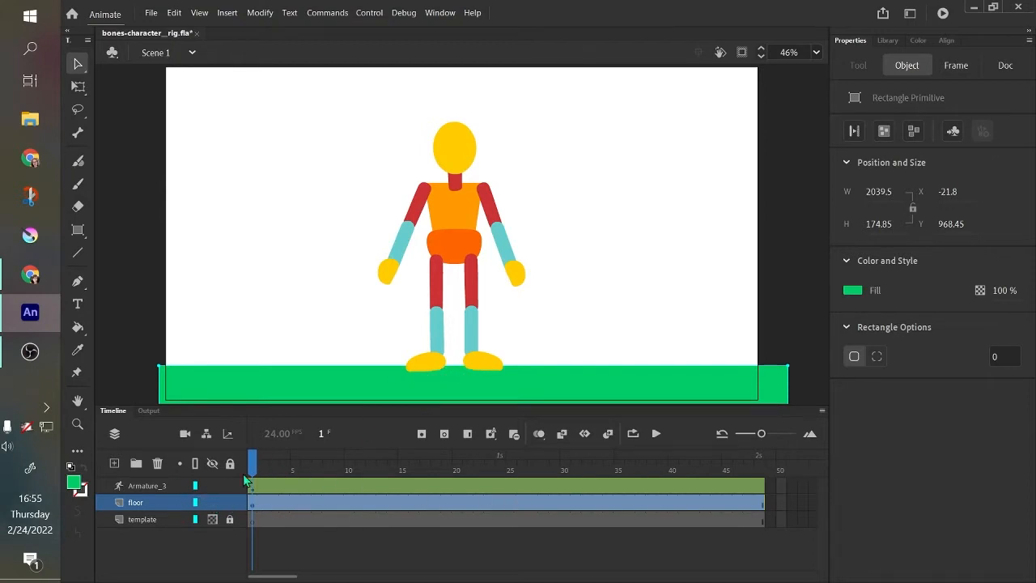
Lock the floor layer and try to select the green rectangle on the stage.
drag(252, 469, 251, 548)
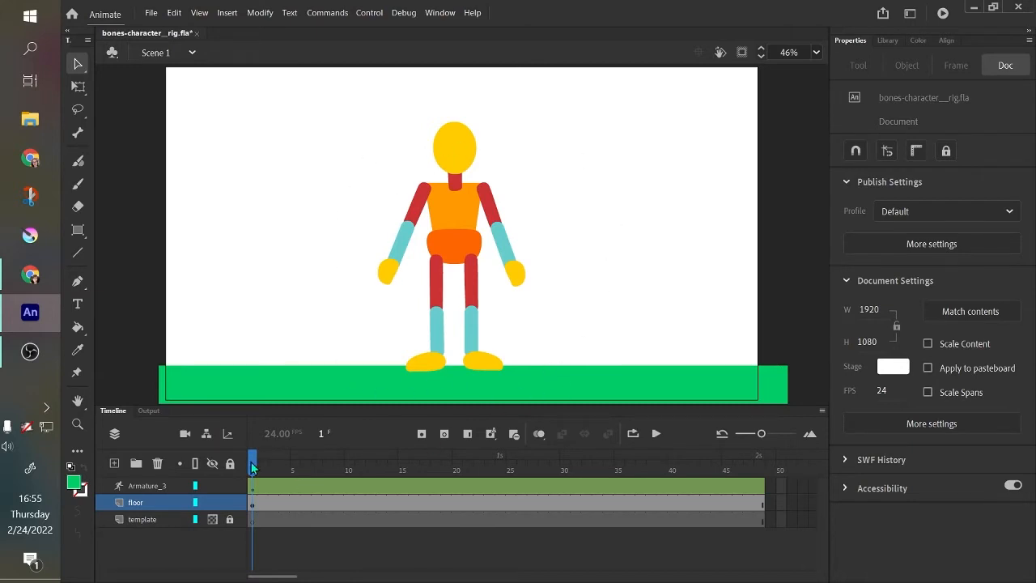
drag(251, 468, 240, 555)
click(230, 503)
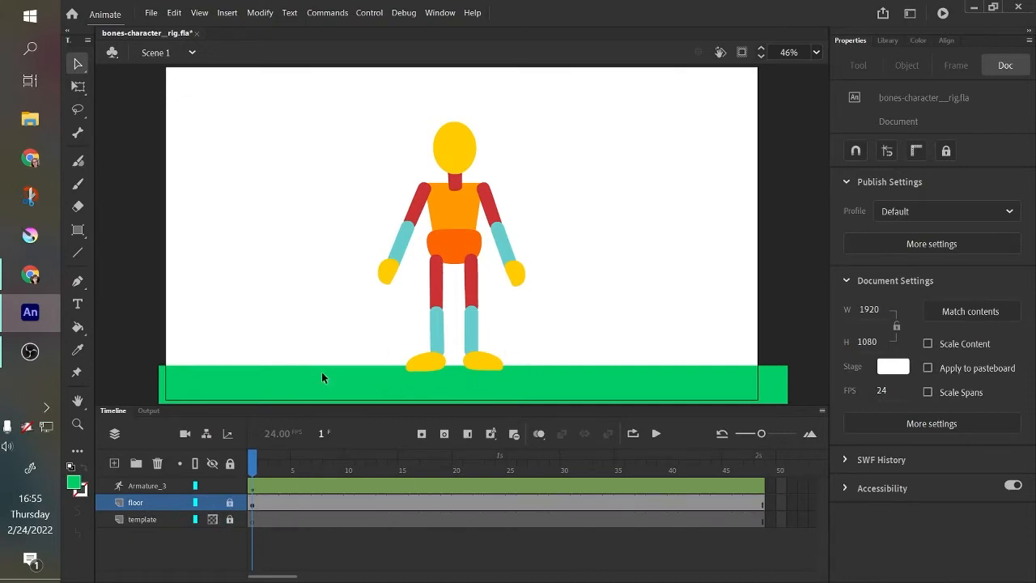
drag(319, 337, 400, 401)
click(617, 318)
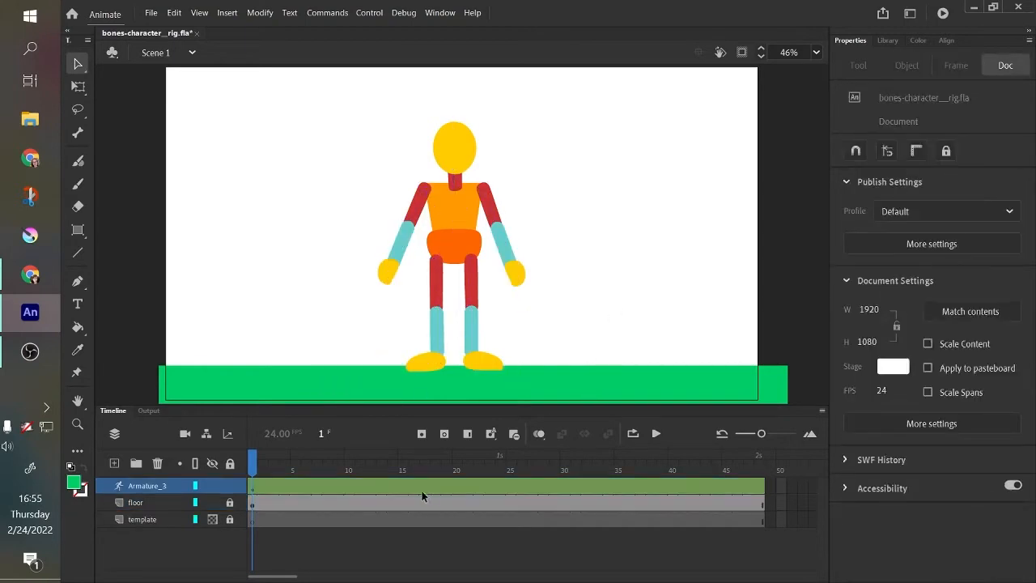
Insert a pose at frame 24 of the Armature_3 layer.
click(252, 486)
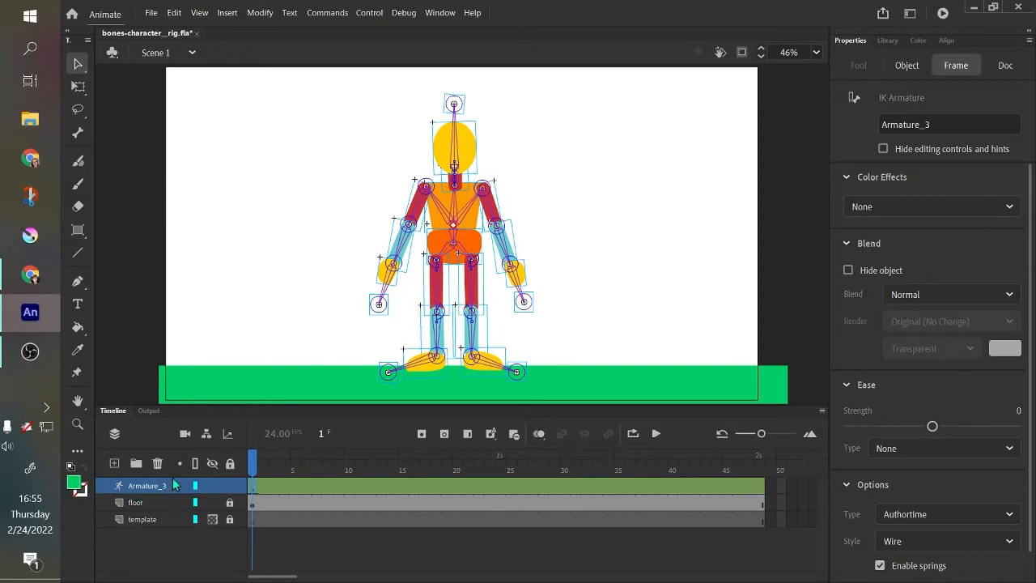
drag(254, 461, 498, 541)
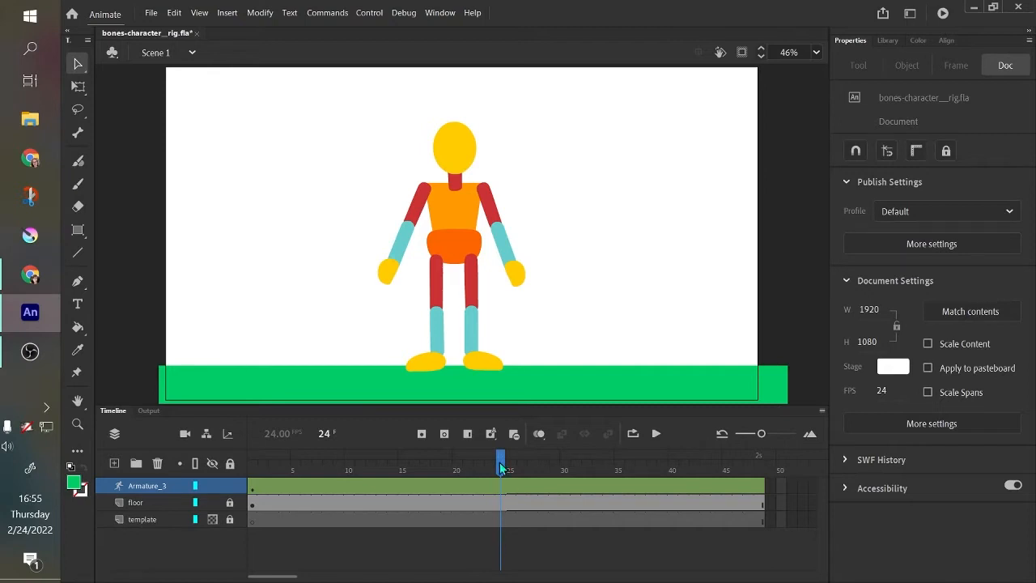
drag(348, 82, 570, 400)
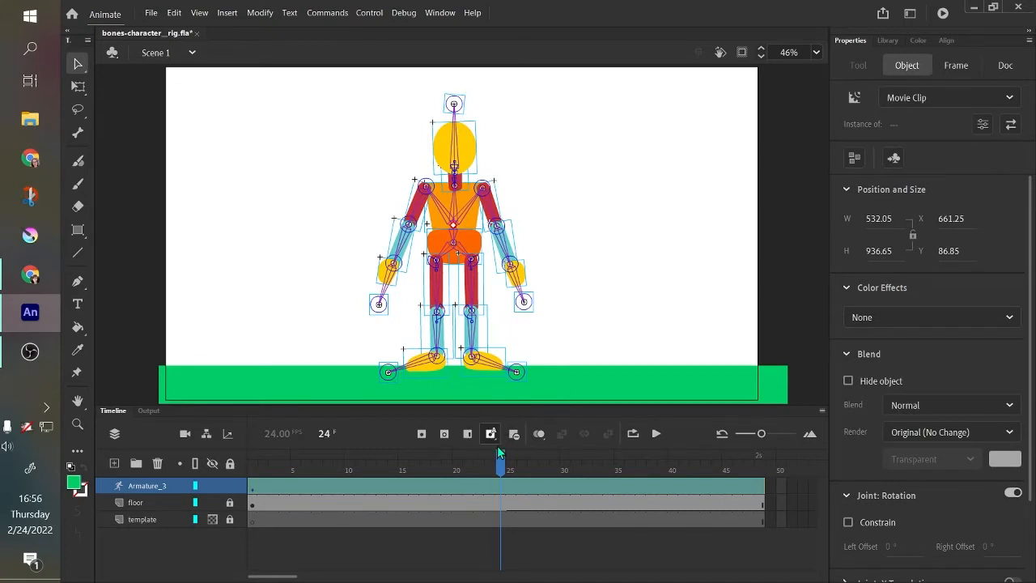
drag(500, 459, 252, 521)
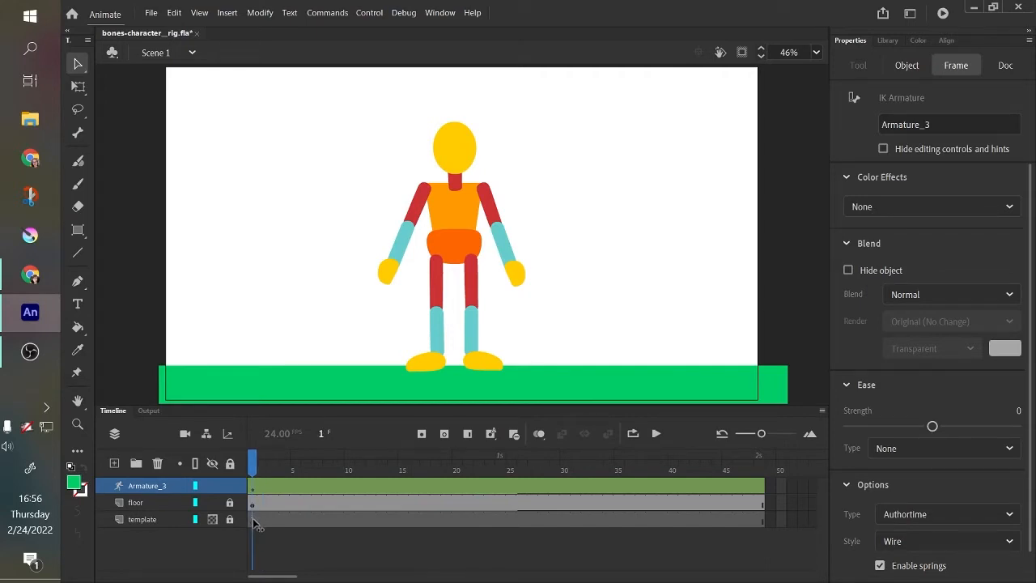
drag(253, 518, 504, 506)
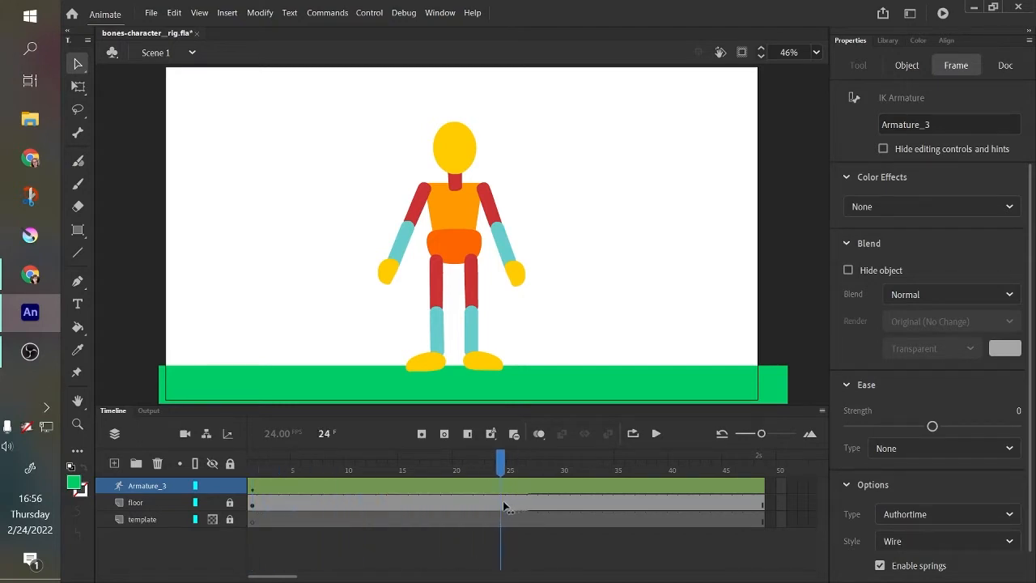
click(503, 486)
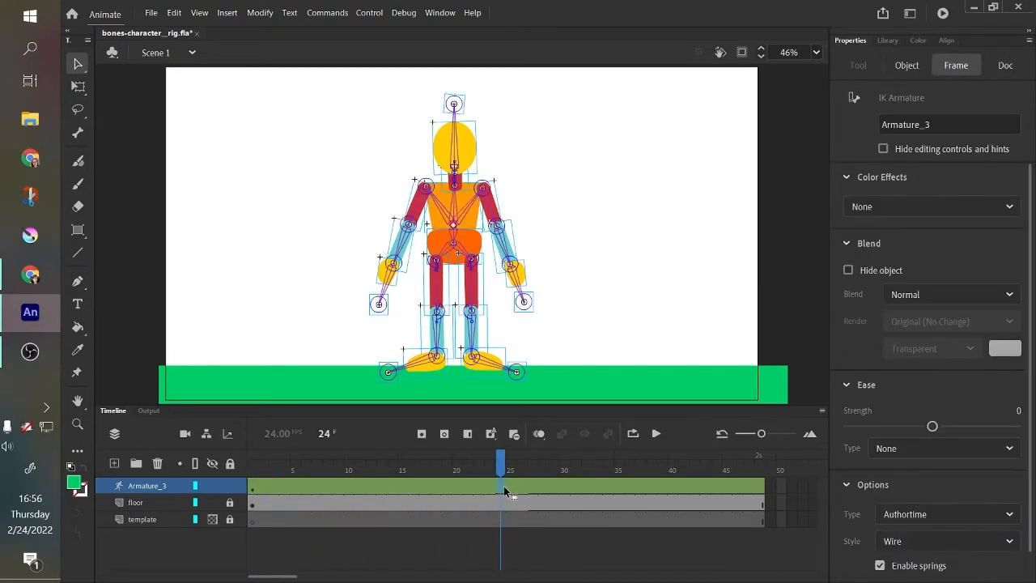
right_click(503, 485)
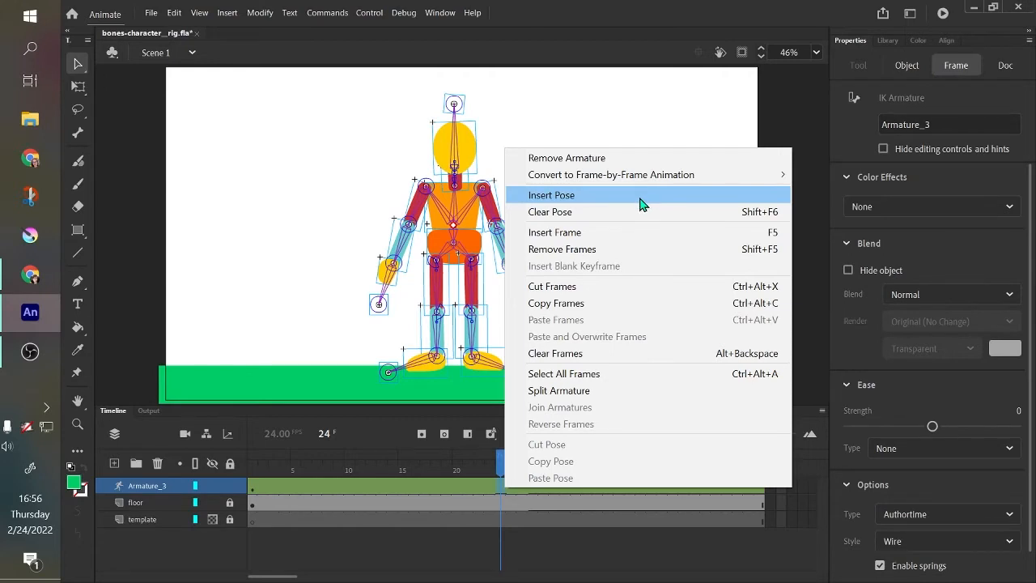
click(623, 197)
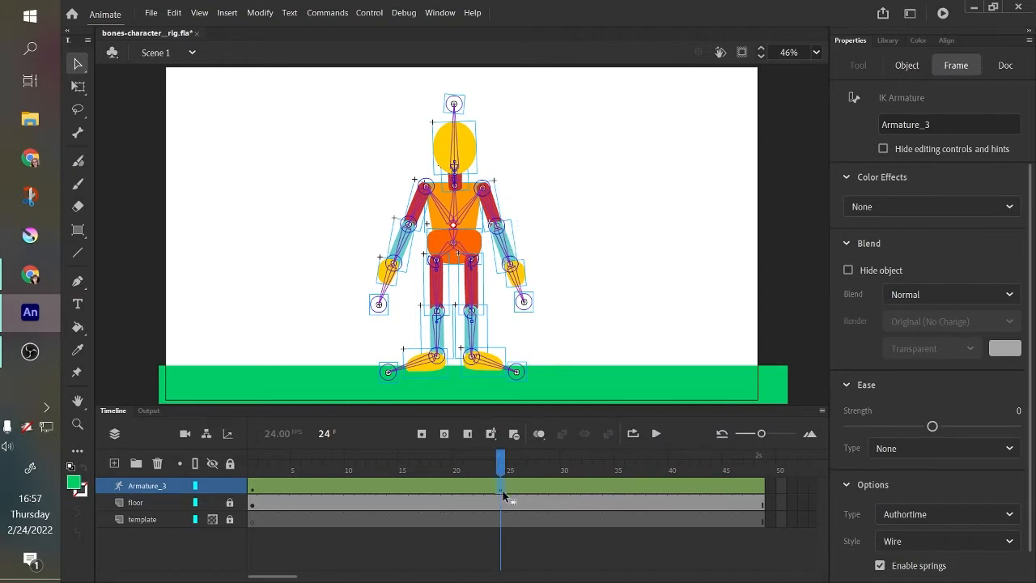
Raise the character's left arm into a wave beside the head at frame 24 and scrub between frames 1 and 24 to check it.
drag(511, 254, 515, 176)
drag(484, 468, 259, 470)
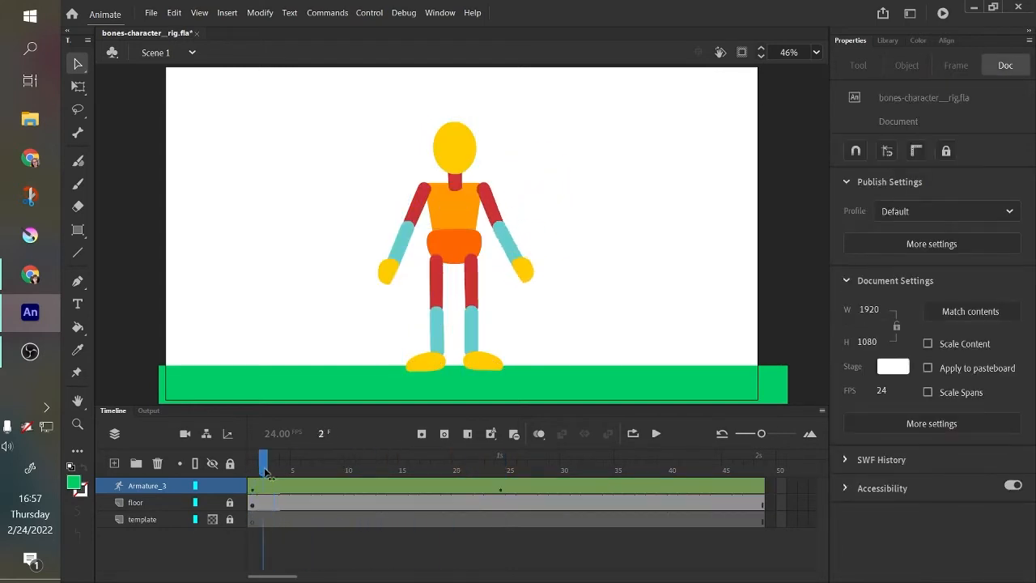
drag(255, 484, 497, 509)
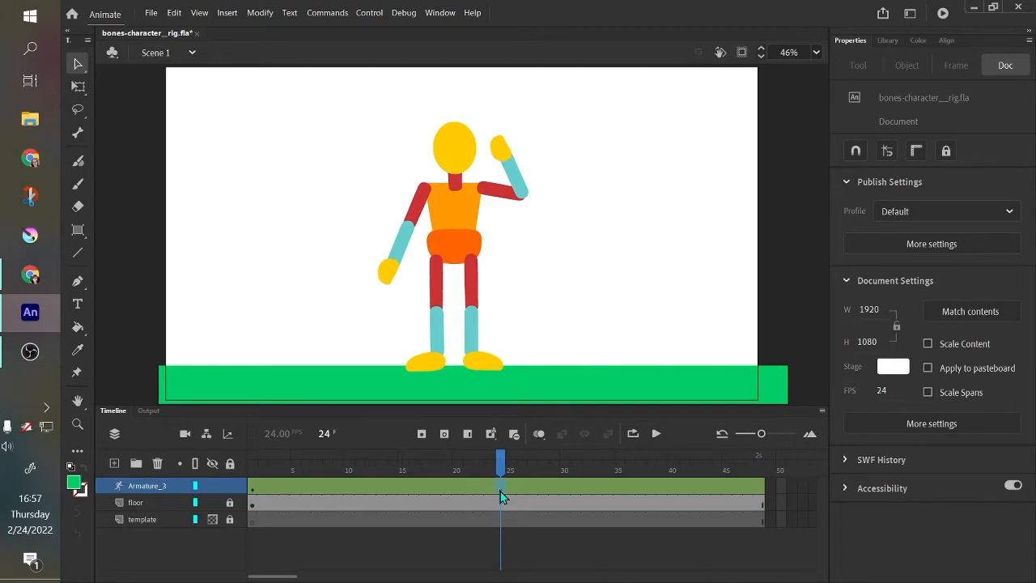
click(501, 495)
drag(508, 468, 502, 515)
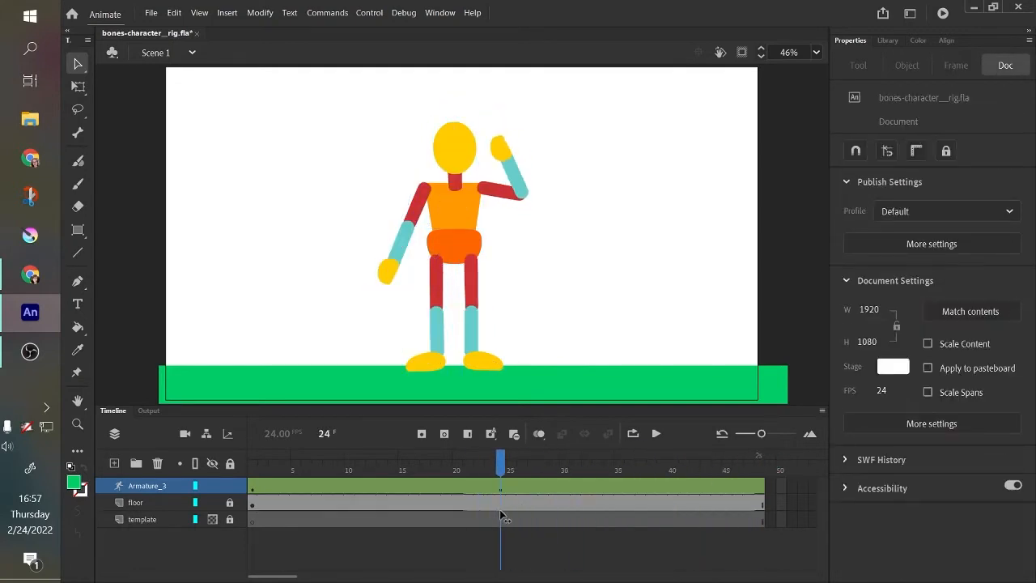
Try to lower the waving arm back to the character's side by hand at frame 41.
drag(501, 468, 685, 512)
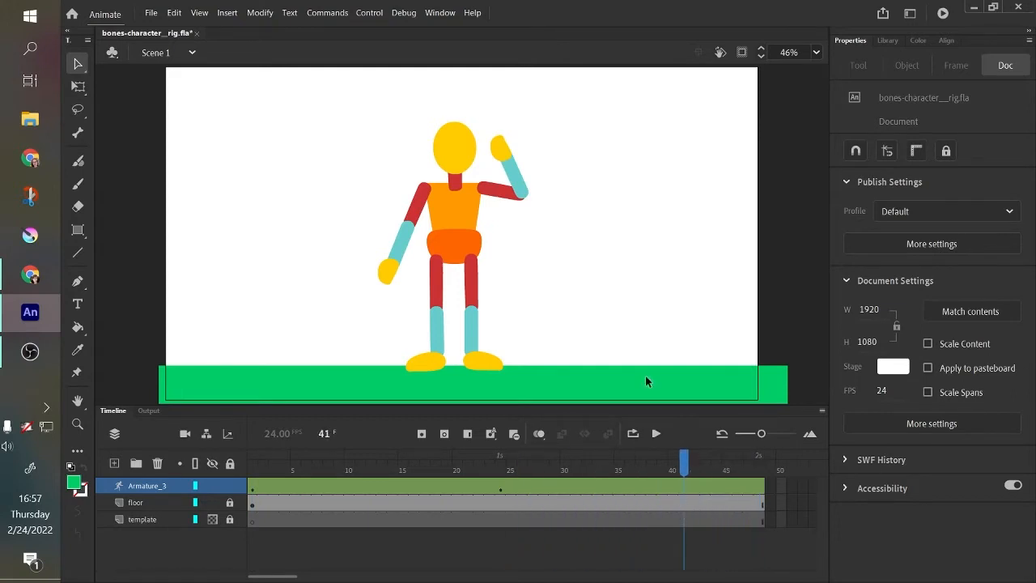
drag(500, 180, 537, 307)
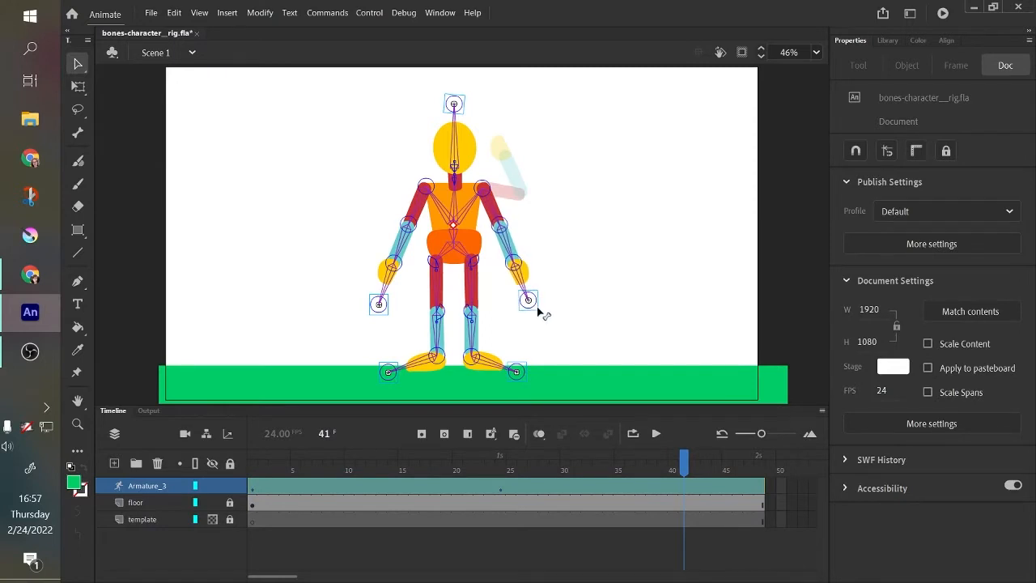
Loop playback across the full 48-frame range and preview the arm movement from the first frame.
drag(689, 461, 231, 541)
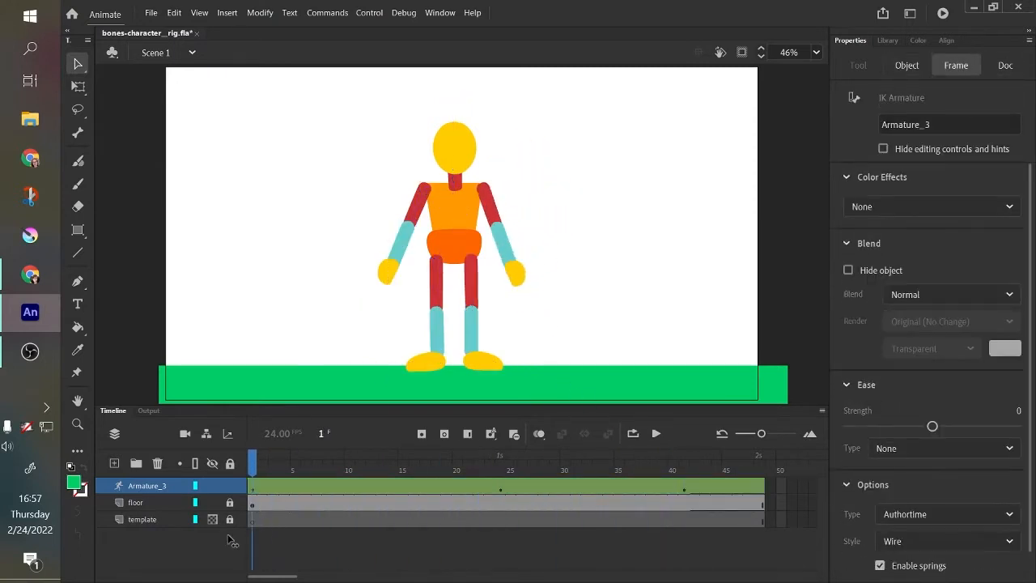
click(657, 434)
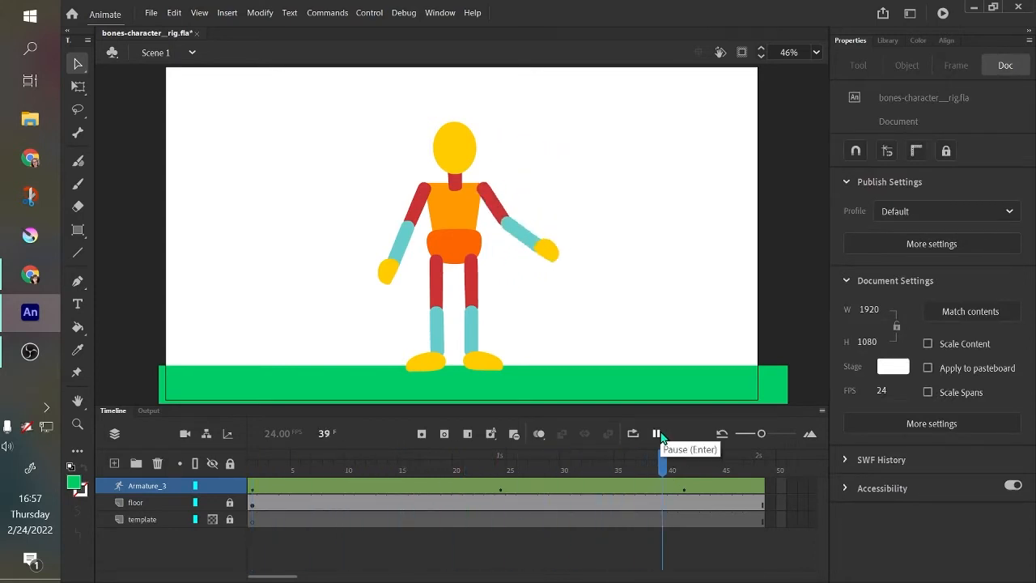
click(633, 434)
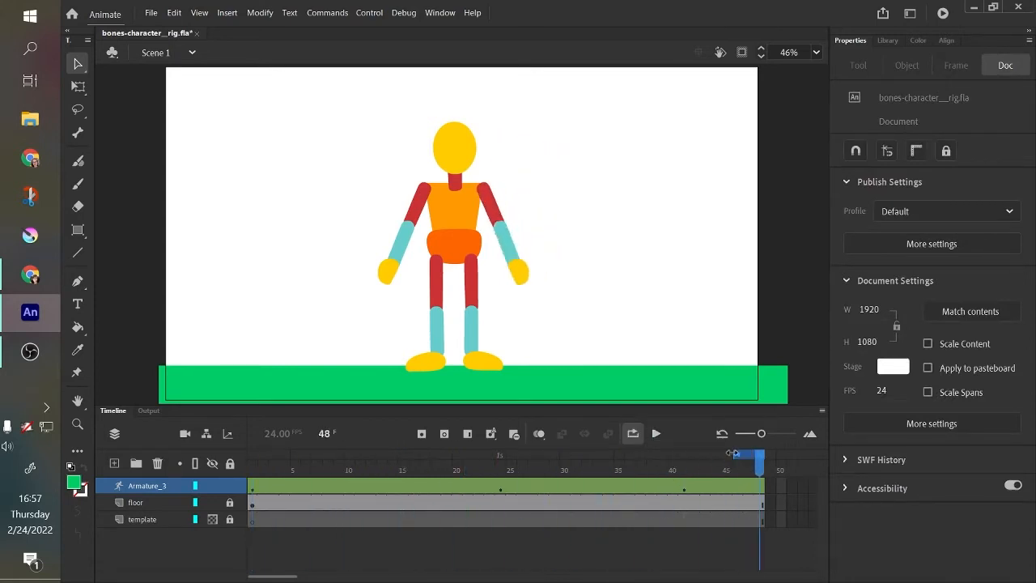
drag(734, 453, 235, 510)
click(656, 438)
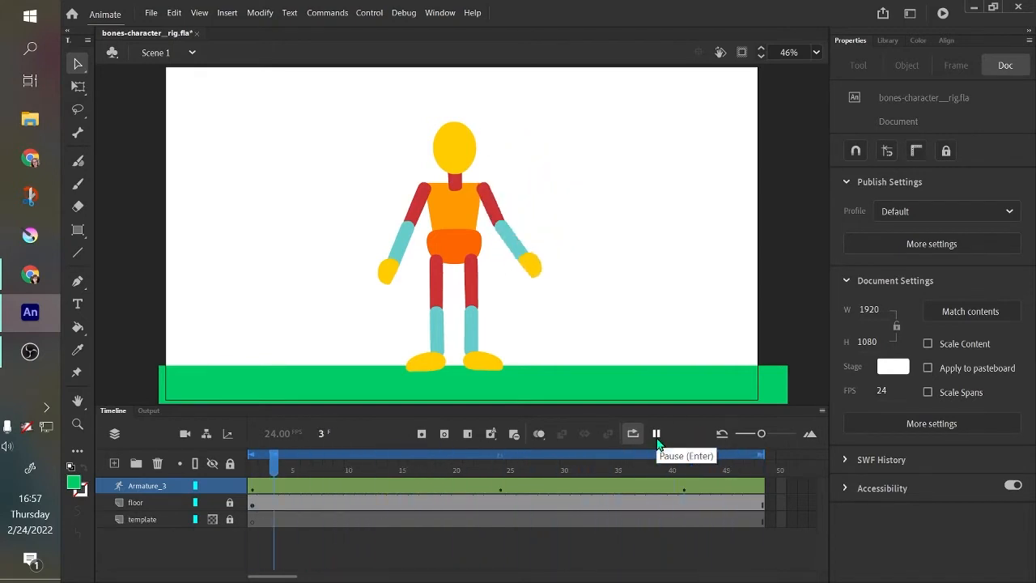
click(656, 436)
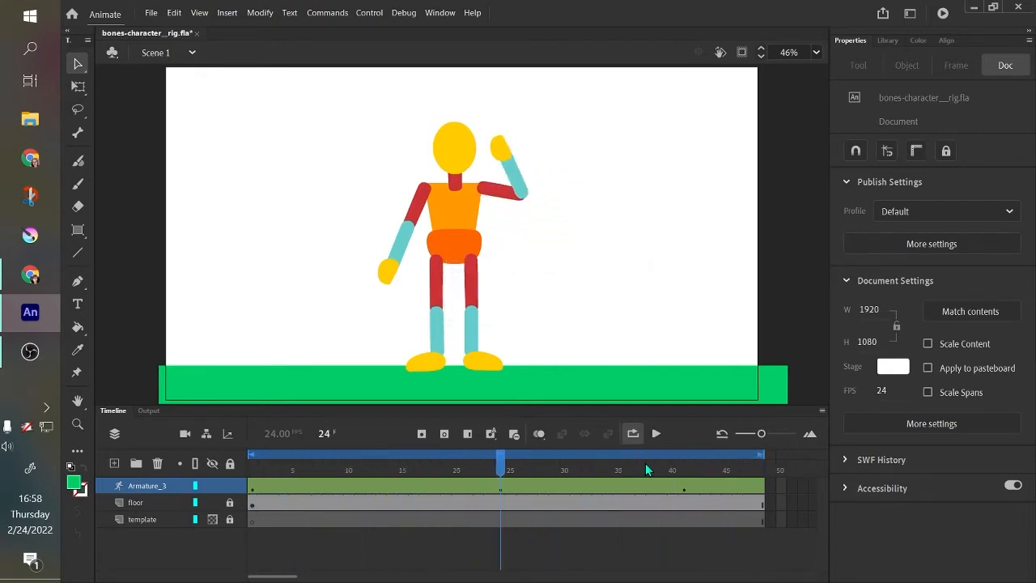
Undo the hand-made arm-lowering pose at frame 41.
key(ctrl+z)
key(ctrl+z)
click(609, 484)
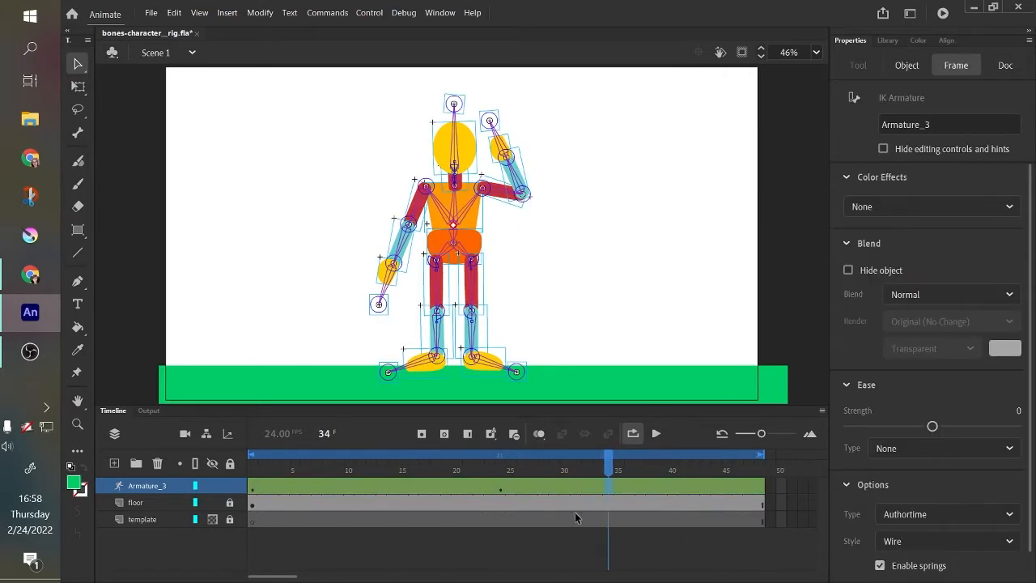
click(575, 518)
Copy the armature's standing pose from frame 1 and paste it at frame 40.
drag(575, 472, 253, 507)
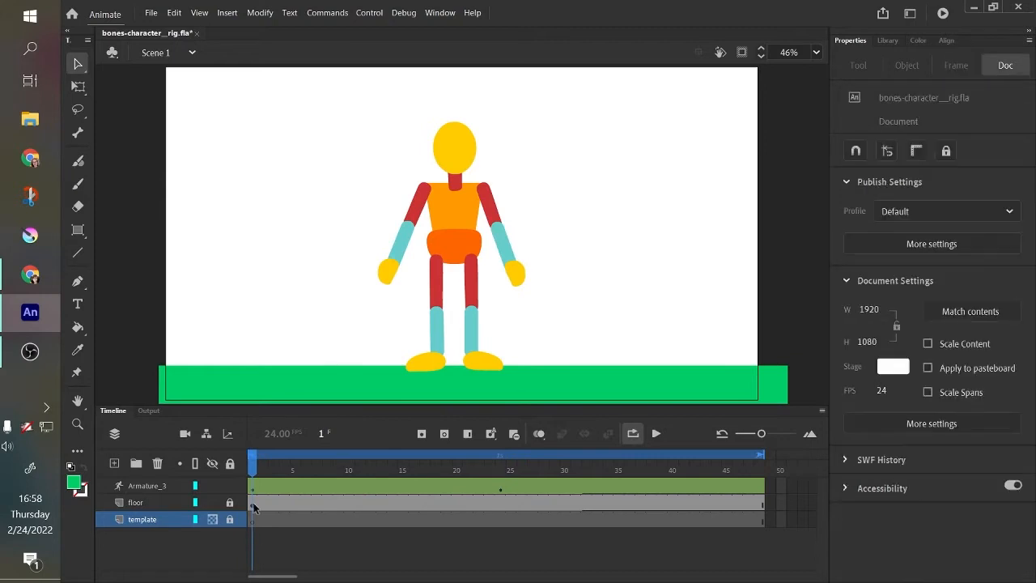
click(254, 488)
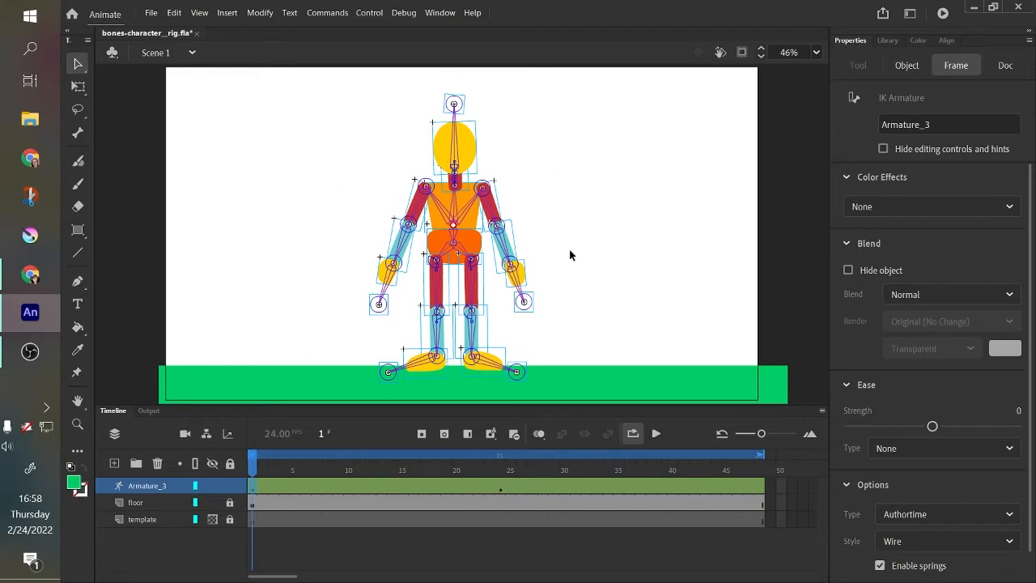
right_click(251, 487)
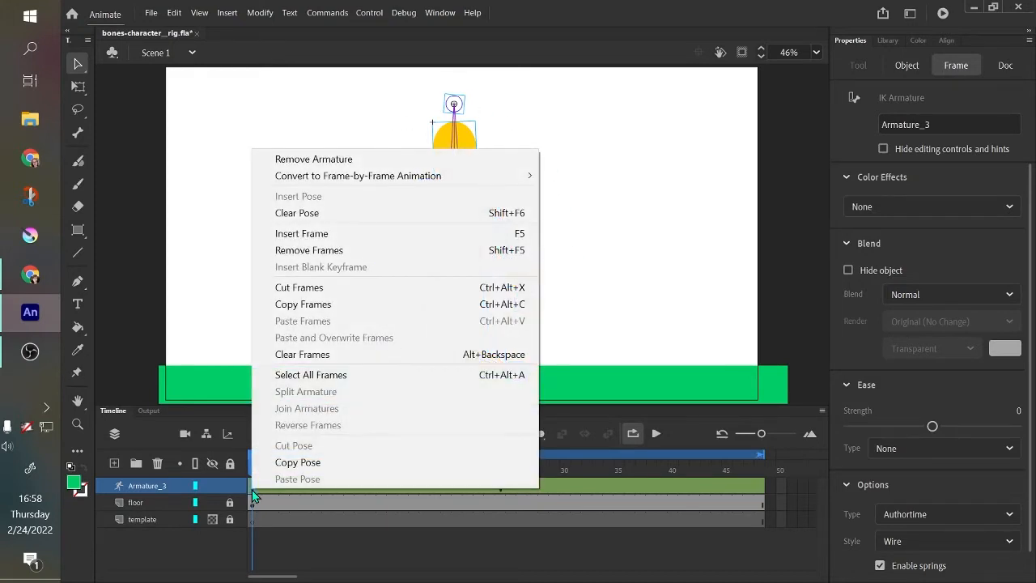
click(386, 463)
drag(253, 462, 682, 470)
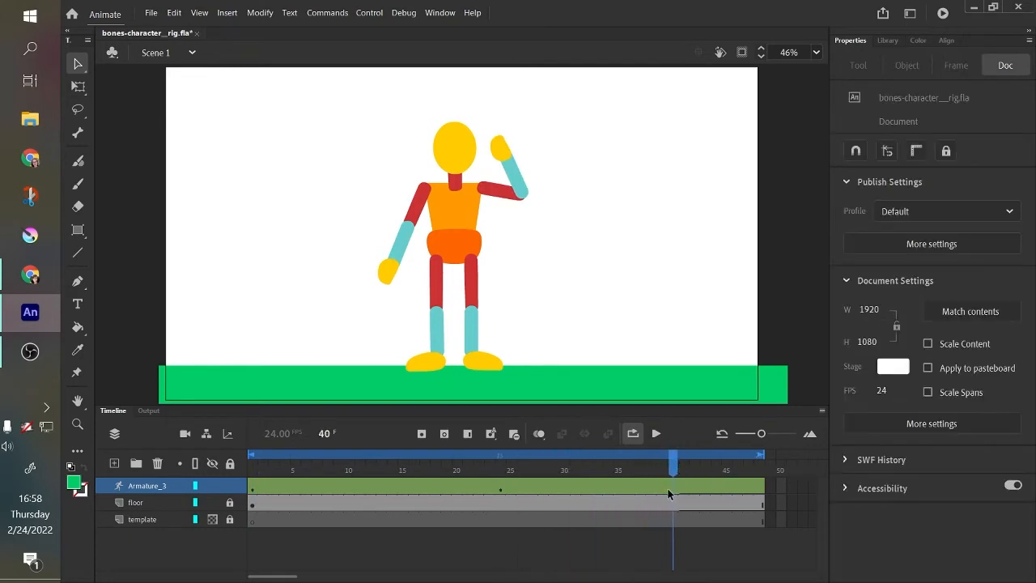
right_click(674, 486)
click(706, 478)
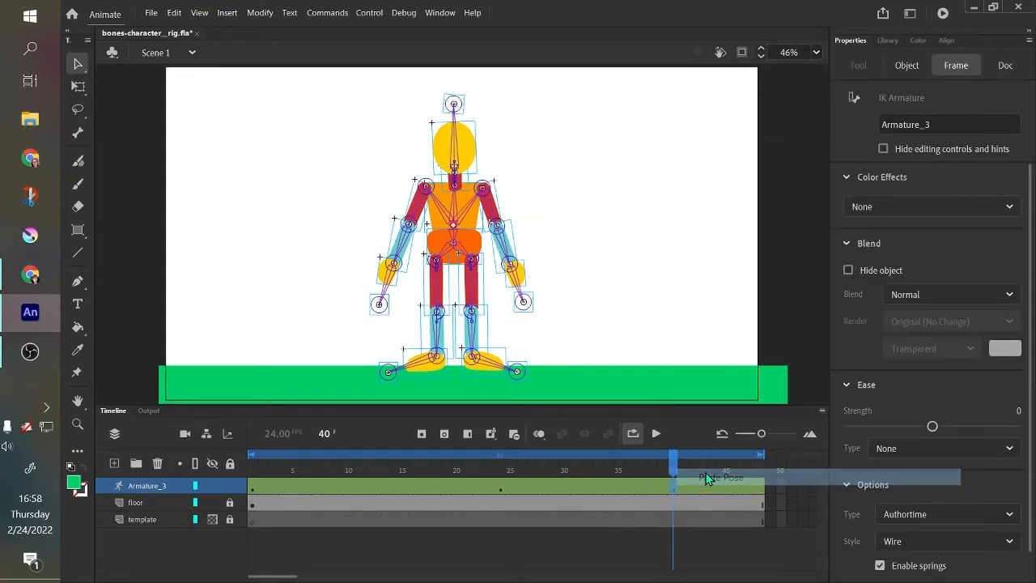
Preview the animation from frame 1 with looped playback, and turn looping off.
drag(674, 474, 249, 551)
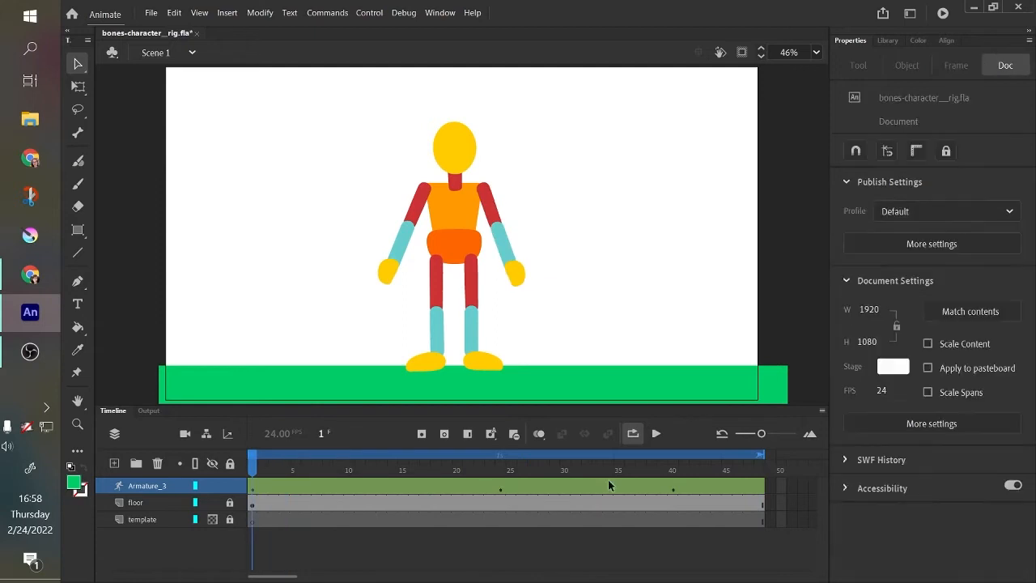
click(653, 434)
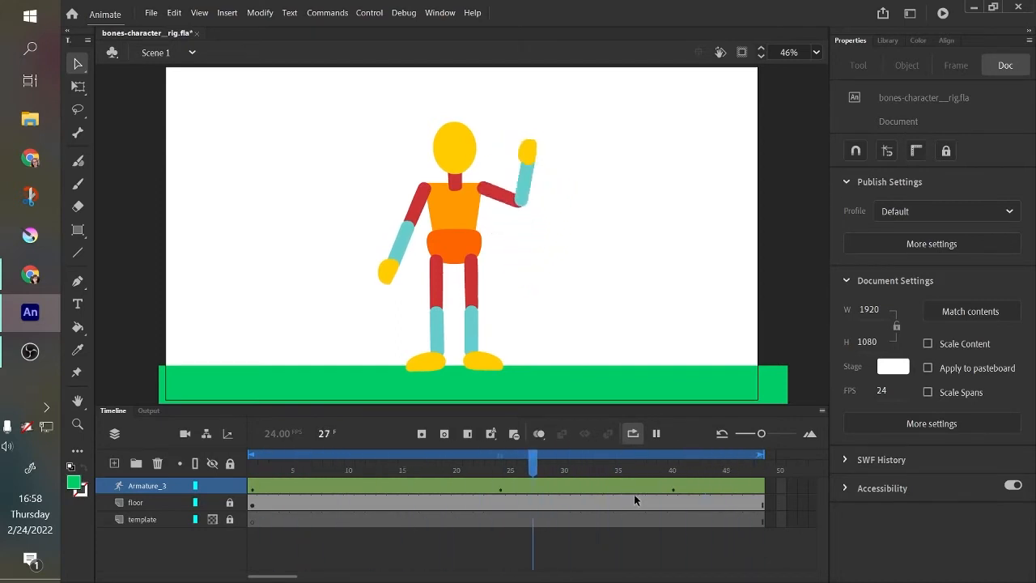
click(630, 439)
Insert a pose at frame 35 of the armature layer and raise the left arm so the forearm points straight up.
drag(580, 468, 616, 508)
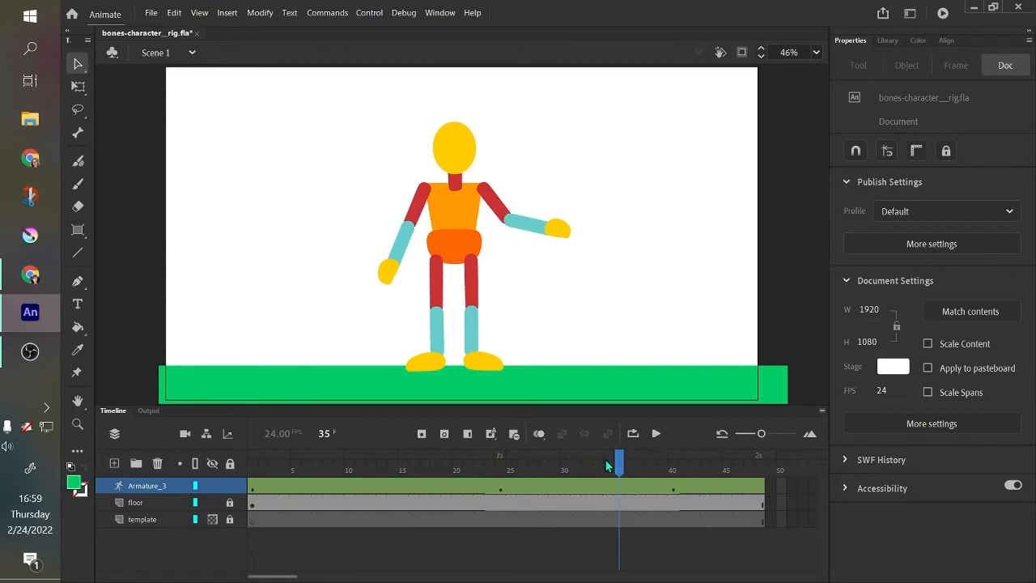
mouse_move(619, 467)
mouse_down()
mouse_move(577, 468)
mouse_move(619, 470)
mouse_up()
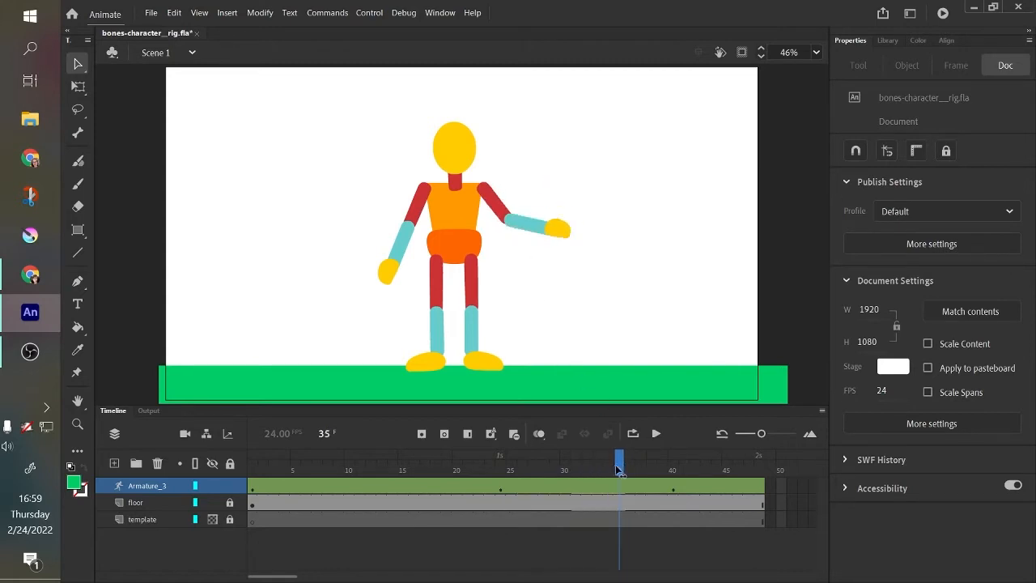
right_click(616, 483)
click(682, 193)
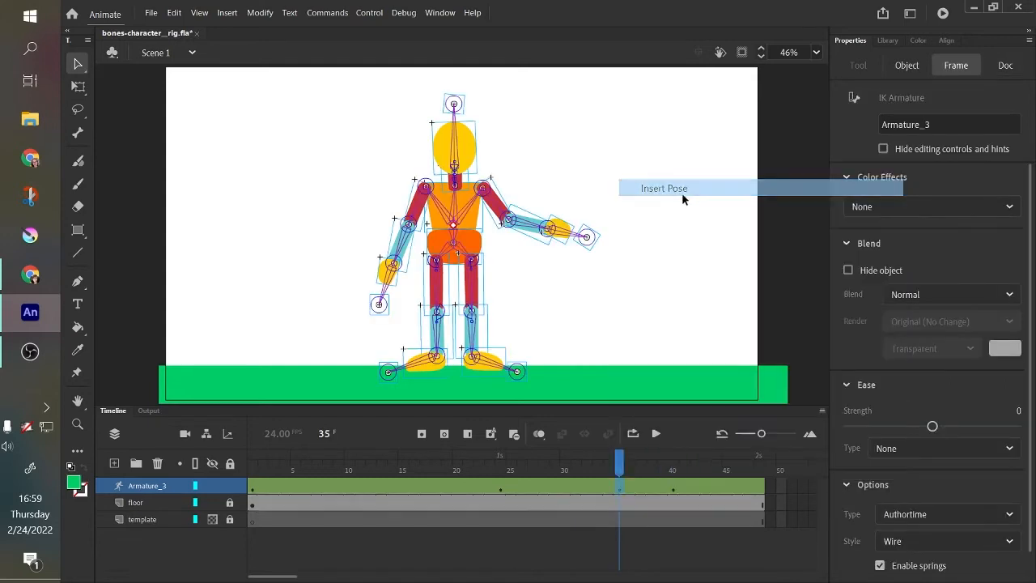
drag(541, 229, 520, 168)
click(525, 190)
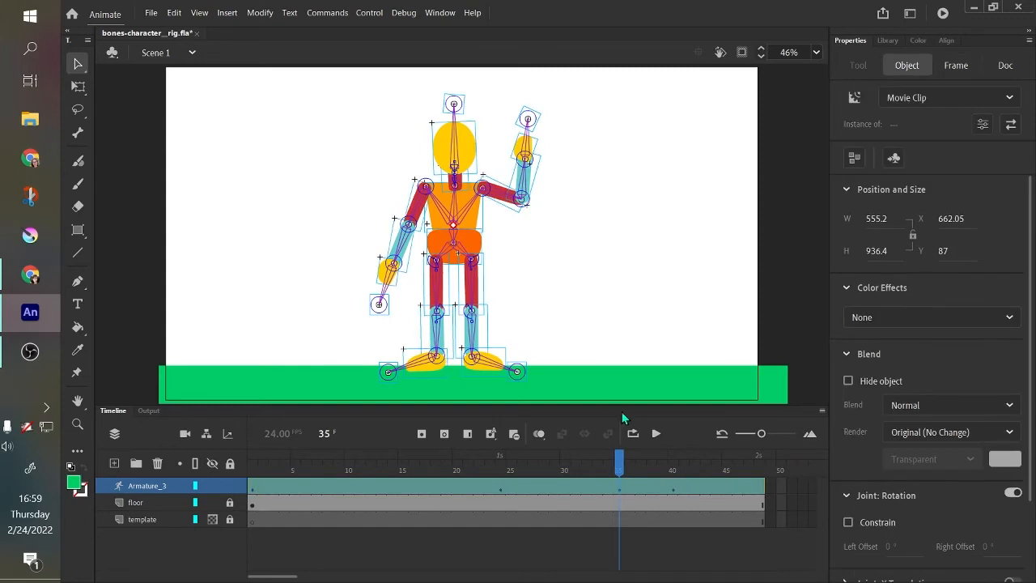
Insert a pose at frame 27 of the armature layer and swing the raised forearm outward, away from the head.
drag(623, 468, 544, 500)
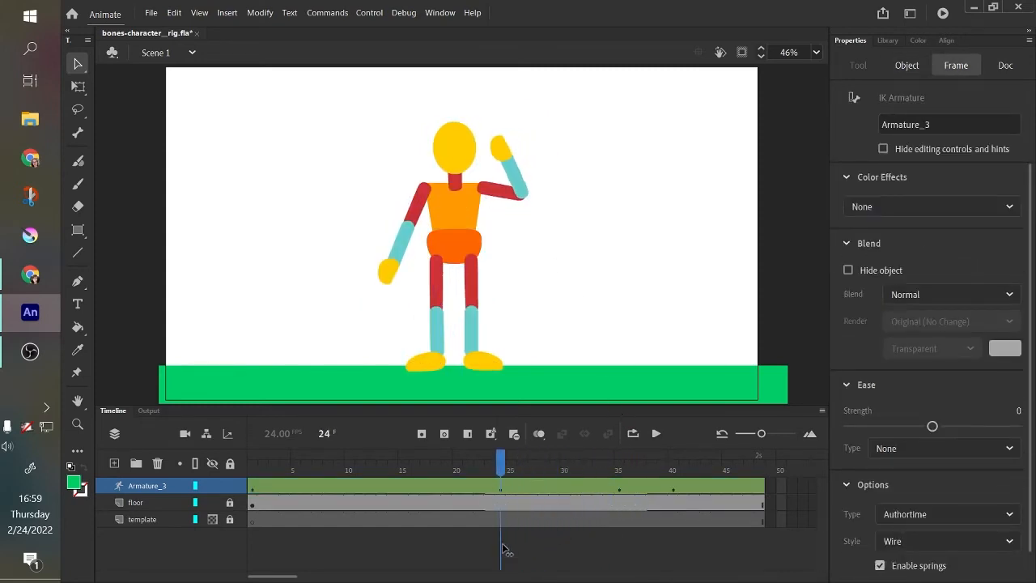
drag(489, 550, 430, 553)
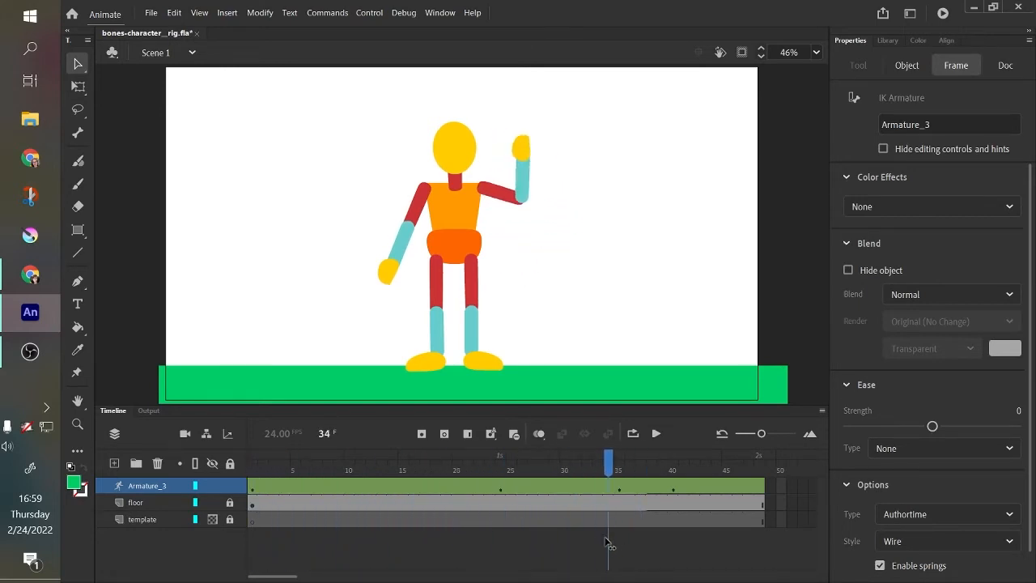
click(538, 558)
right_click(536, 491)
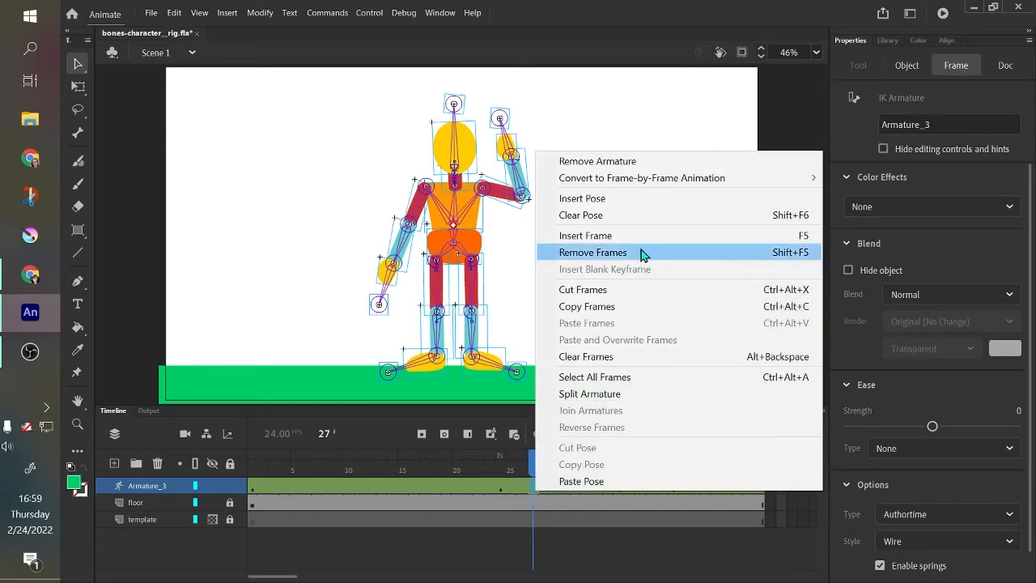
click(658, 208)
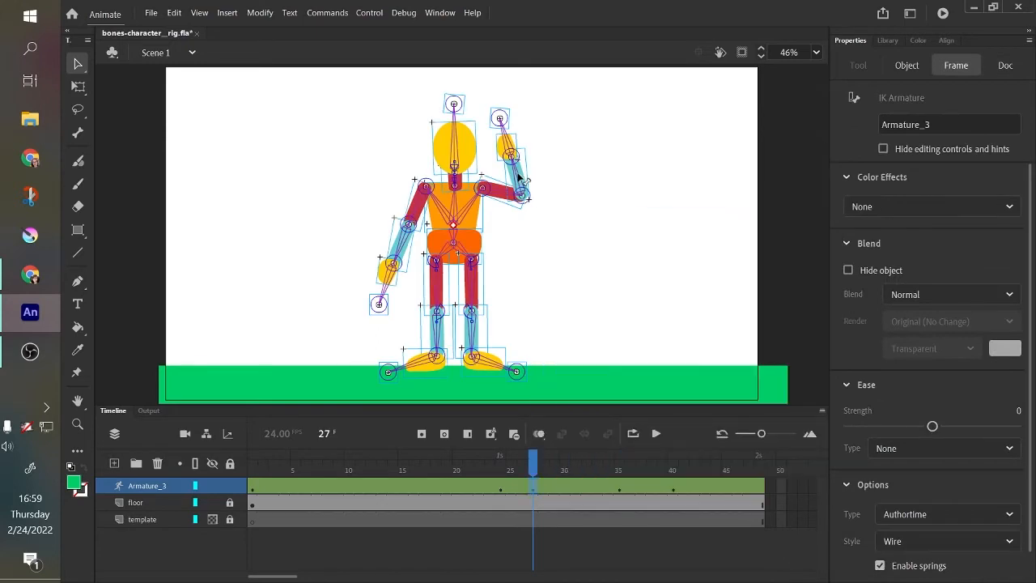
drag(518, 175, 531, 175)
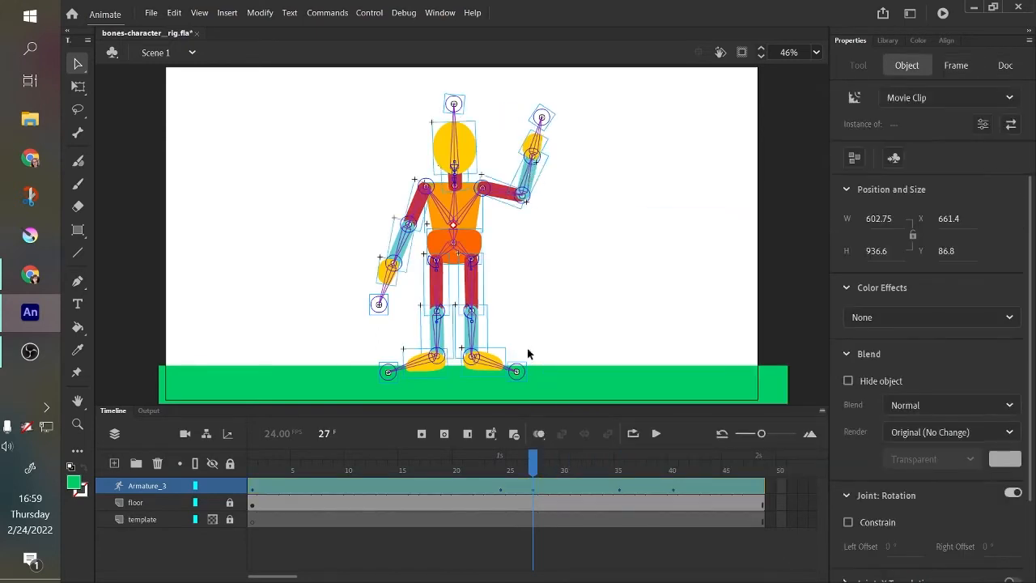
Insert a pose at frame 30 of the armature layer and swing the raised forearm inward toward the head.
mouse_move(538, 463)
mouse_down()
mouse_move(504, 469)
mouse_move(535, 476)
mouse_up()
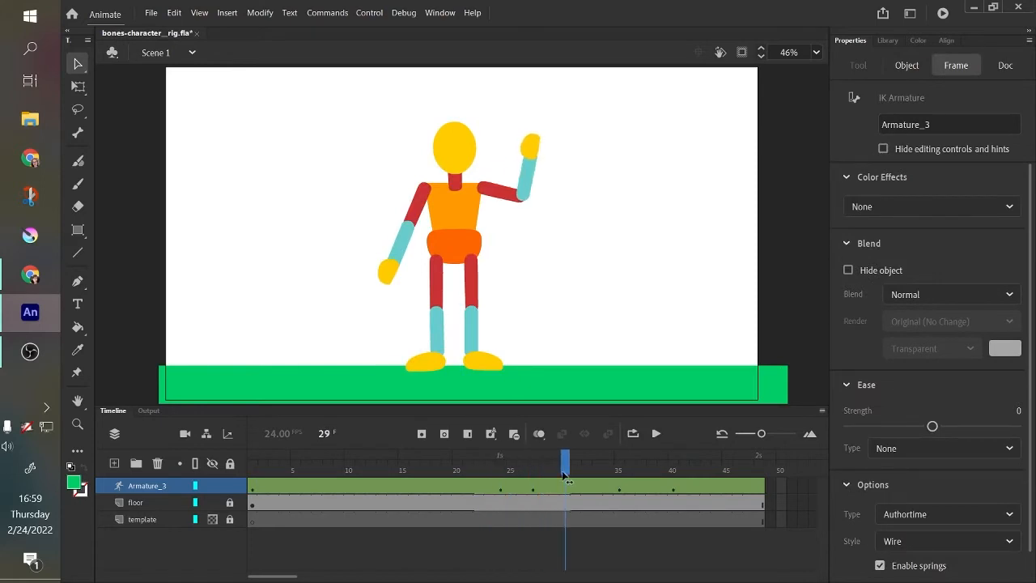
click(564, 463)
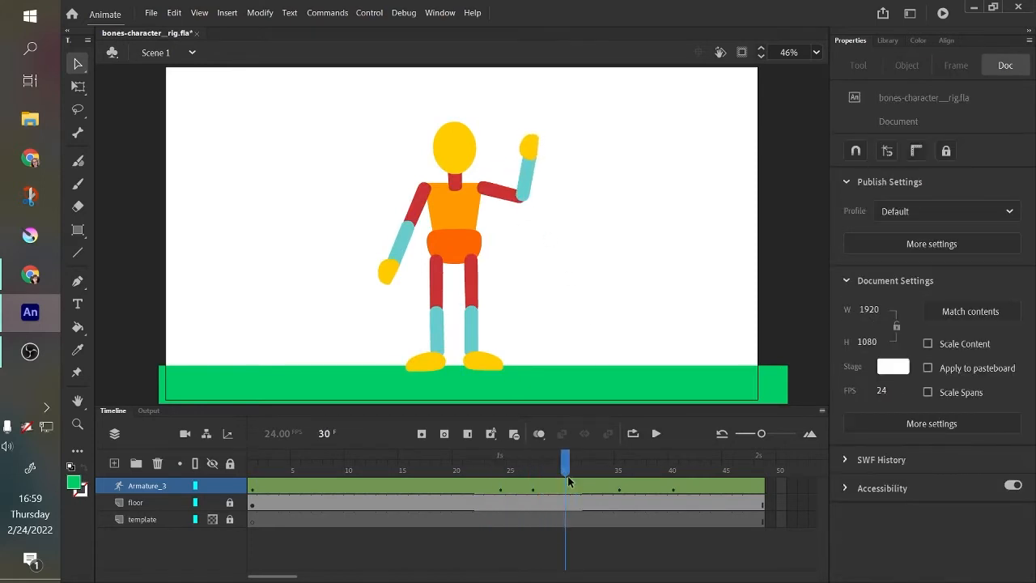
right_click(567, 483)
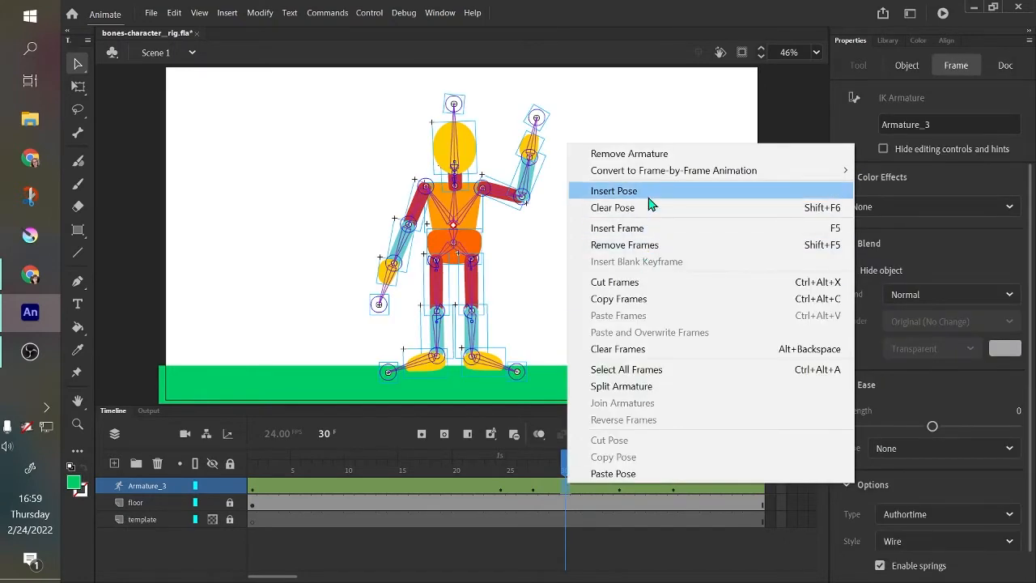
click(648, 193)
drag(530, 177, 503, 139)
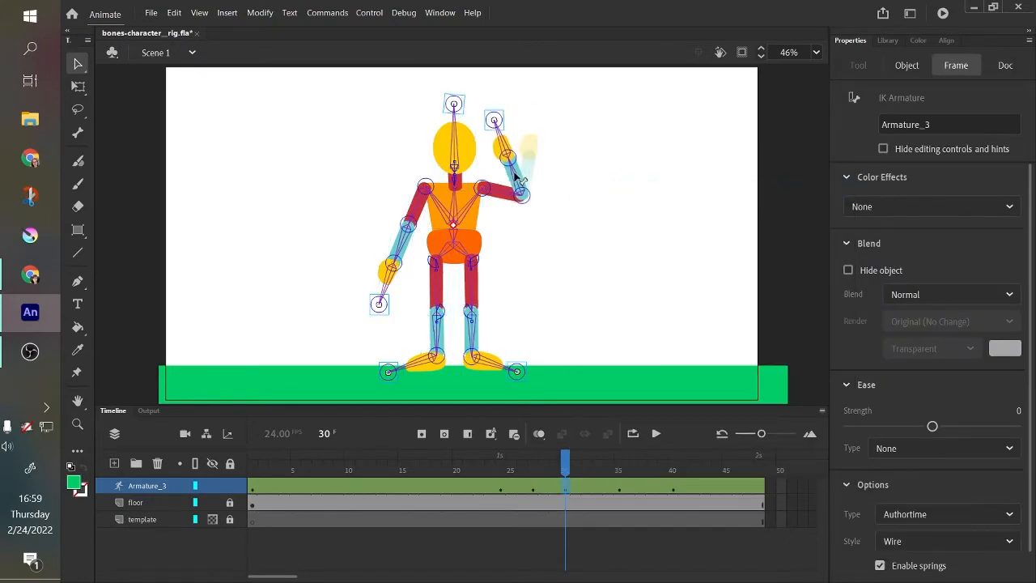
Preview the waving animation from frame 1 with looped playback, and turn looping off.
drag(568, 468, 264, 551)
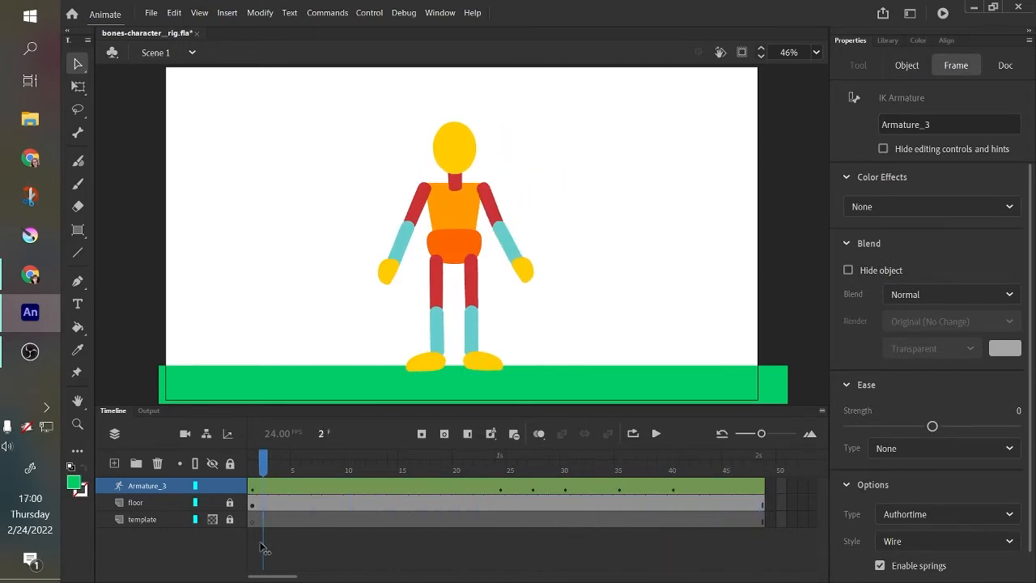
click(632, 435)
click(252, 469)
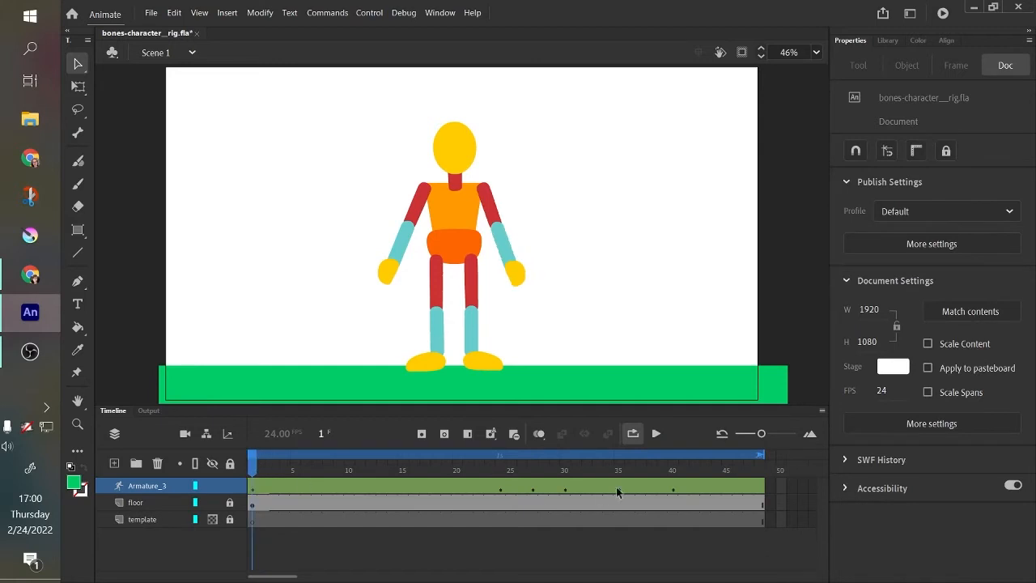
click(657, 434)
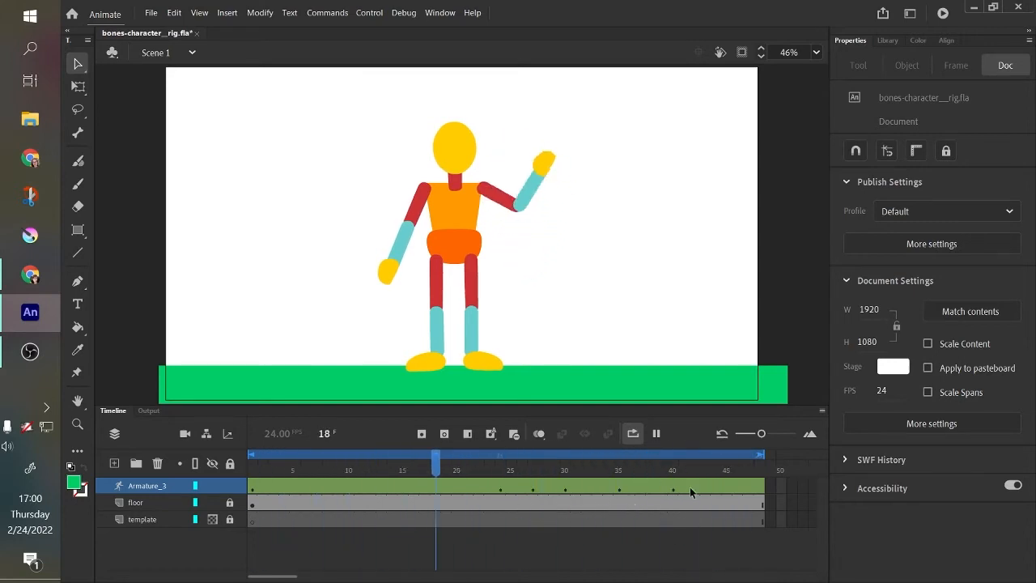
click(637, 436)
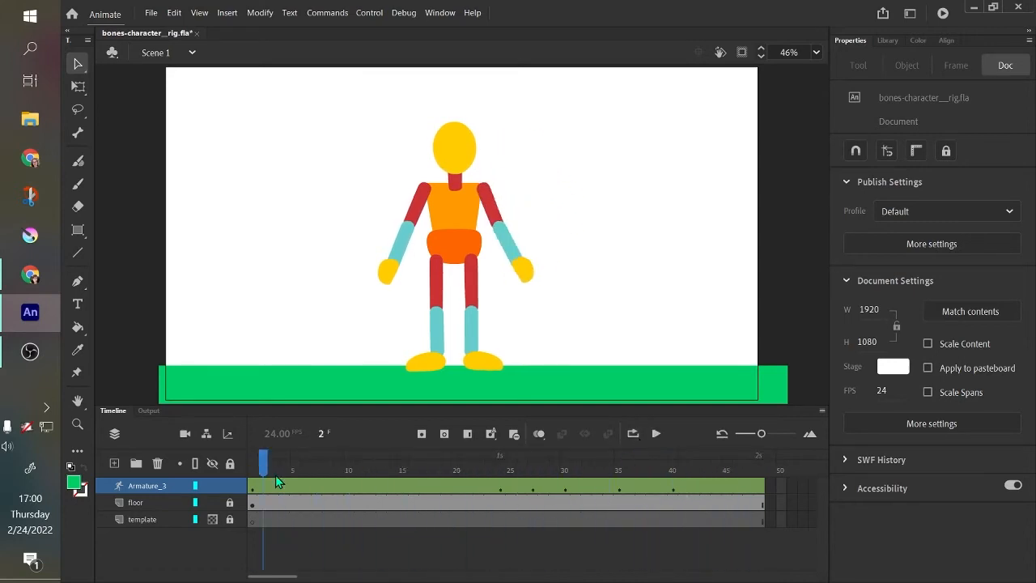
Move the armature poses at frames 24, 27 and 30 to frames 18, 23 and 28 respectively.
drag(275, 482, 502, 510)
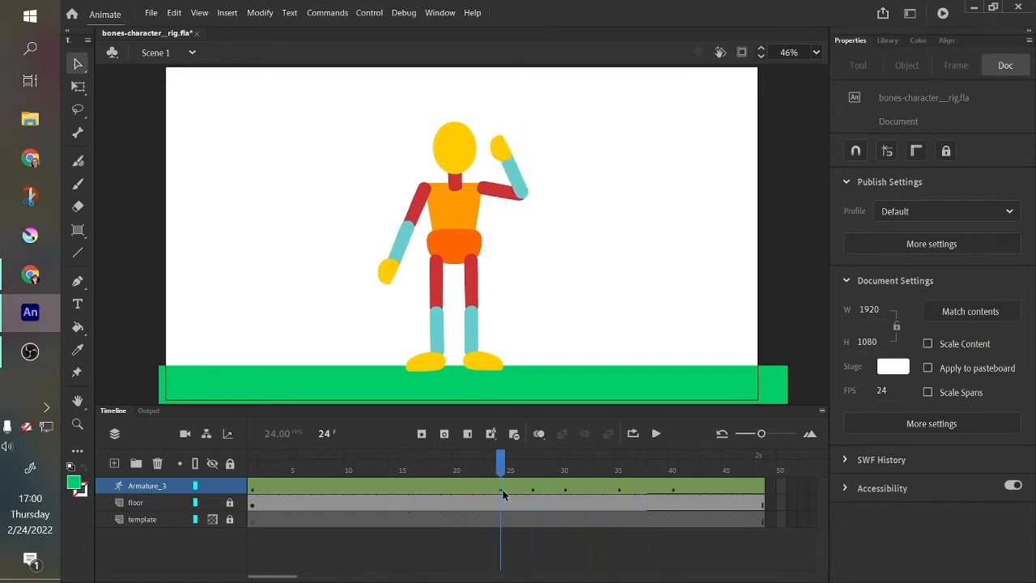
click(502, 490)
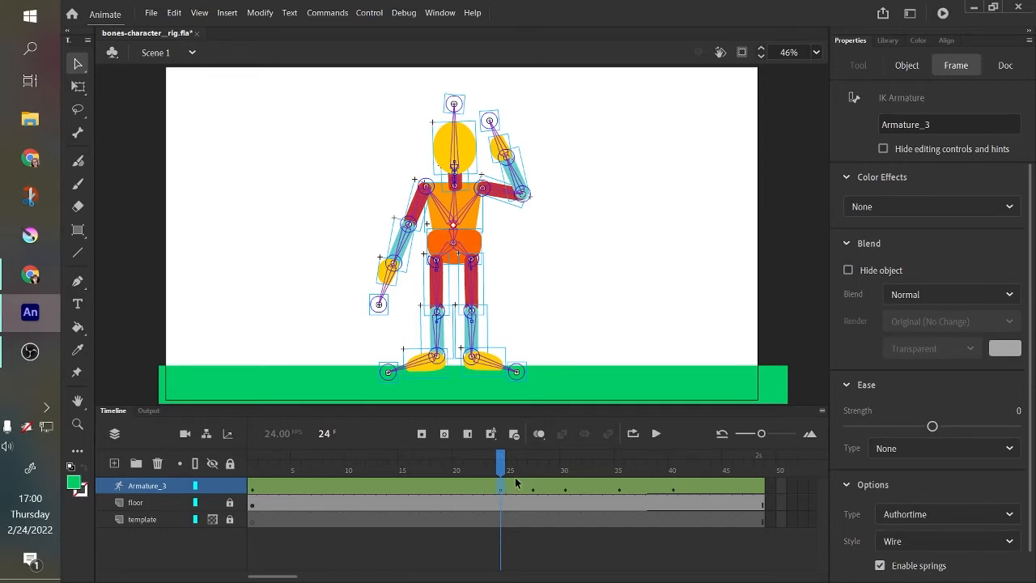
click(505, 486)
click(502, 487)
drag(496, 485, 467, 483)
drag(430, 484, 534, 491)
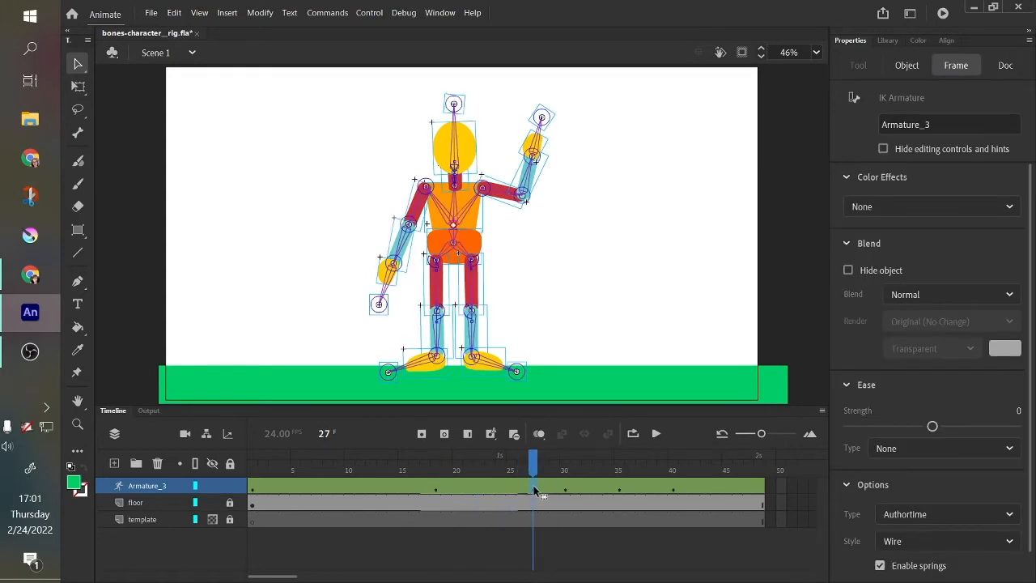
click(492, 491)
click(565, 488)
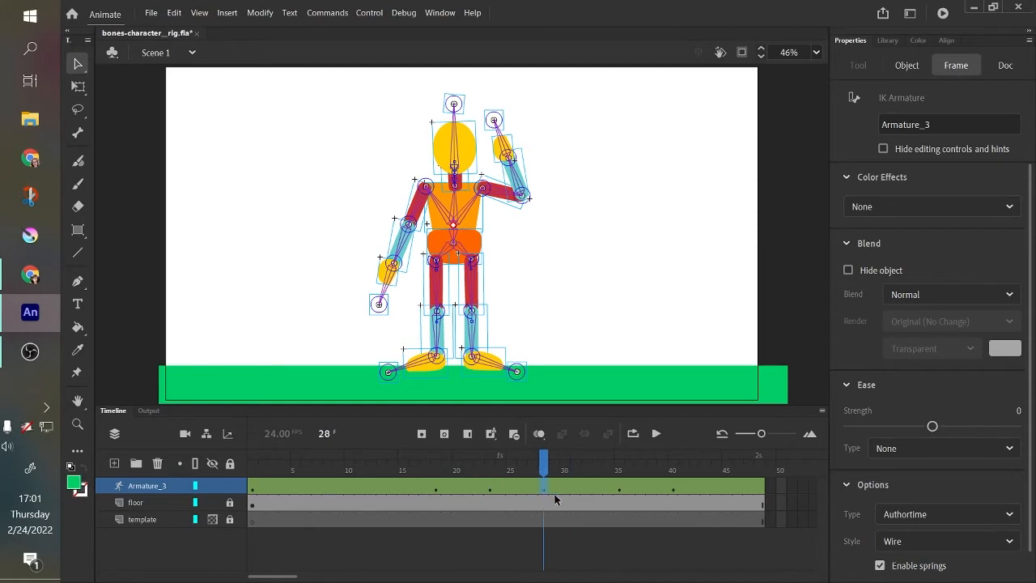
Scrub through the retimed poses, play the animation in a loop from frame 1, and stop playback.
drag(550, 466, 509, 503)
key(Return)
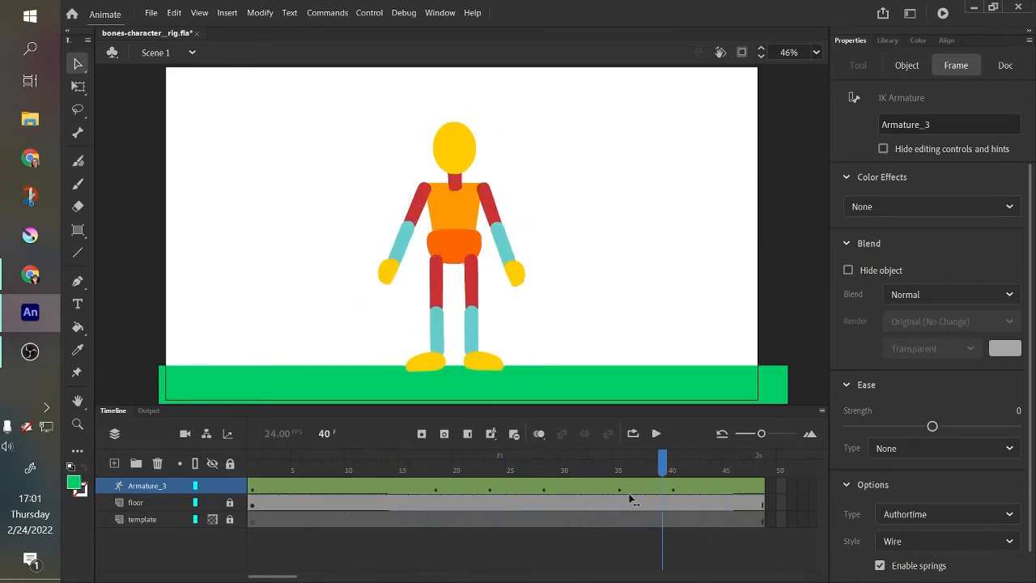
click(250, 527)
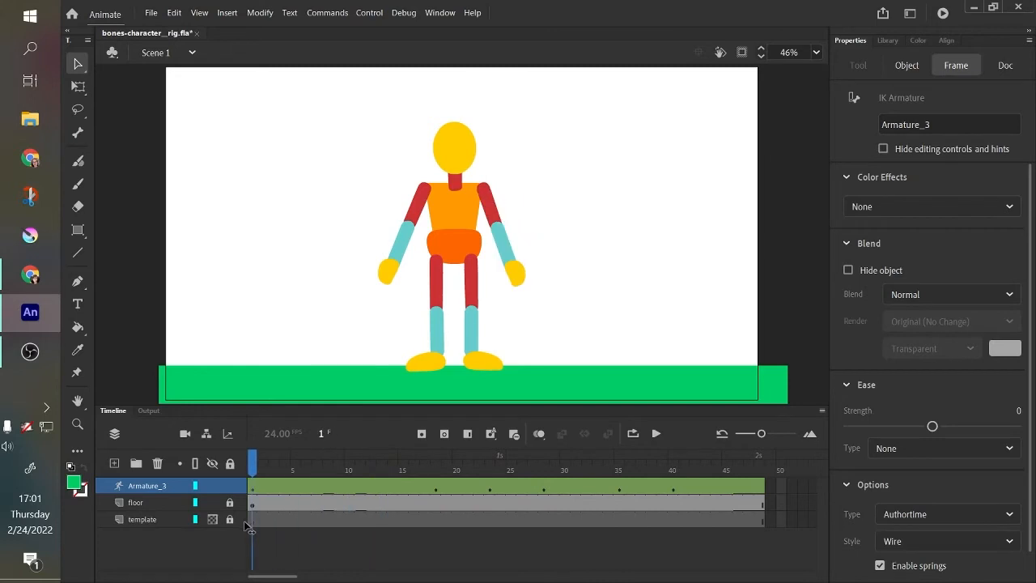
click(634, 434)
click(657, 433)
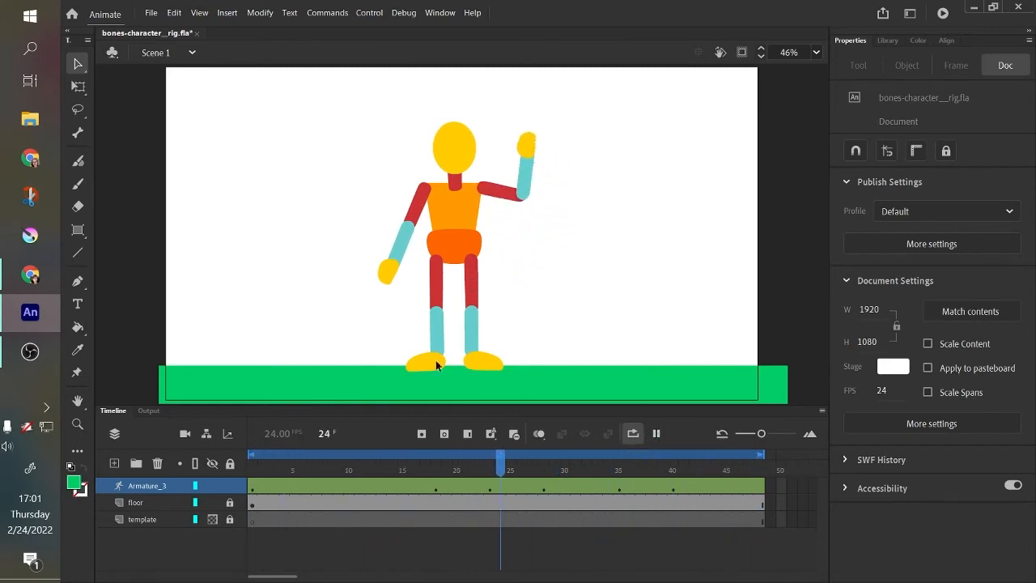
click(657, 435)
Move the armature pose at frame 23 to frame 24 and tilt the head toward the raised hand.
drag(544, 474, 501, 546)
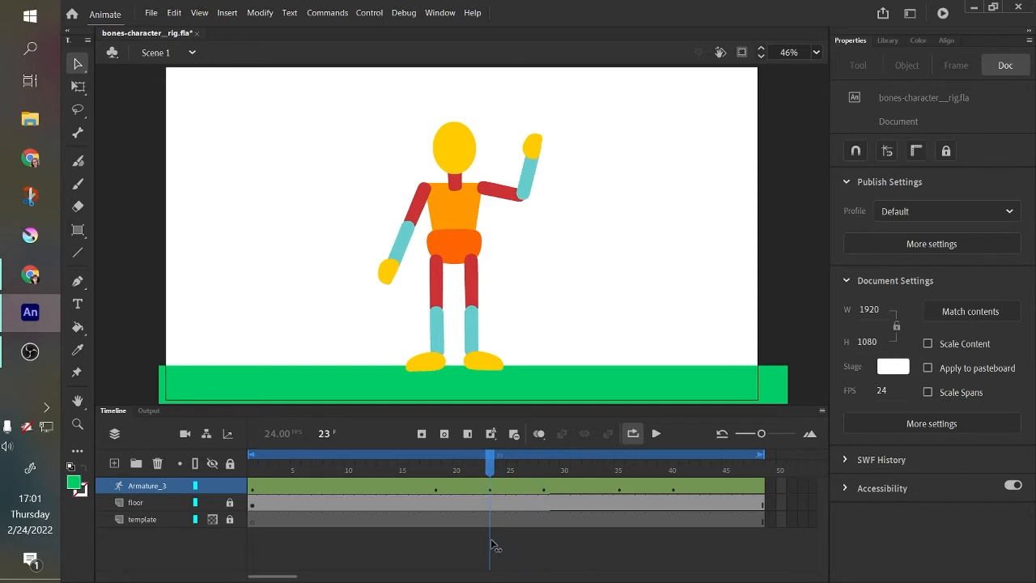
click(492, 489)
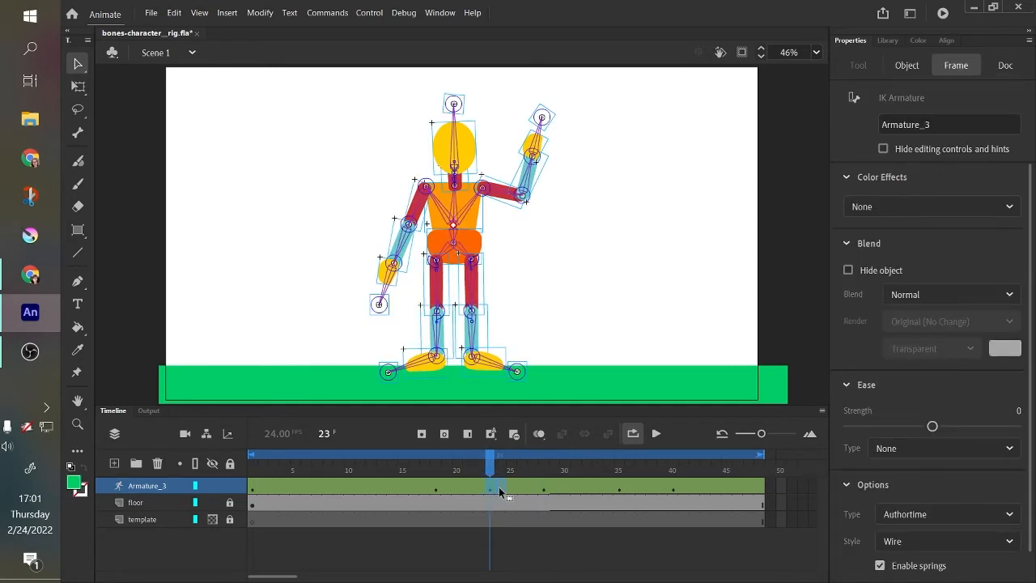
drag(499, 489, 502, 503)
drag(506, 466, 497, 491)
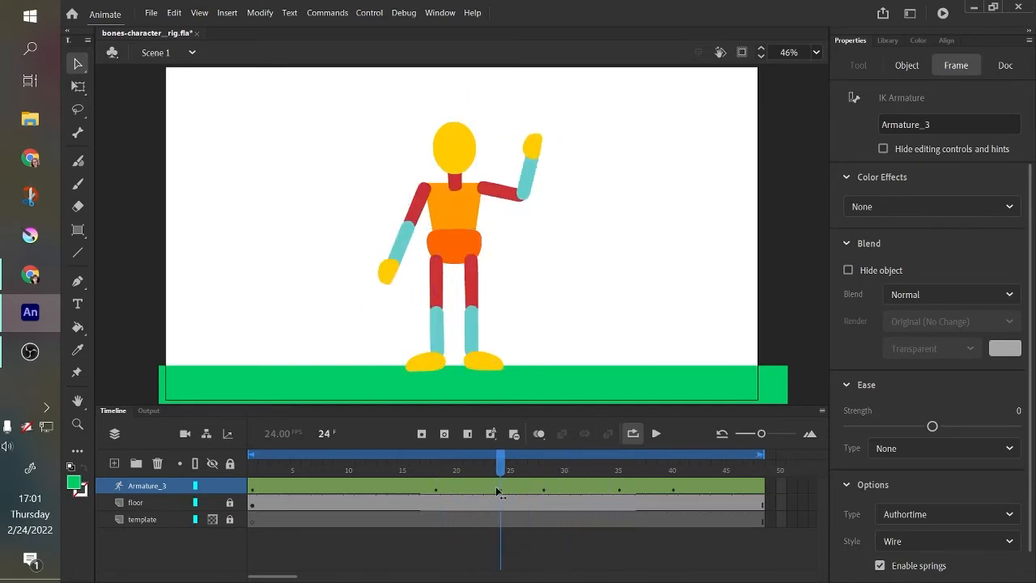
click(499, 487)
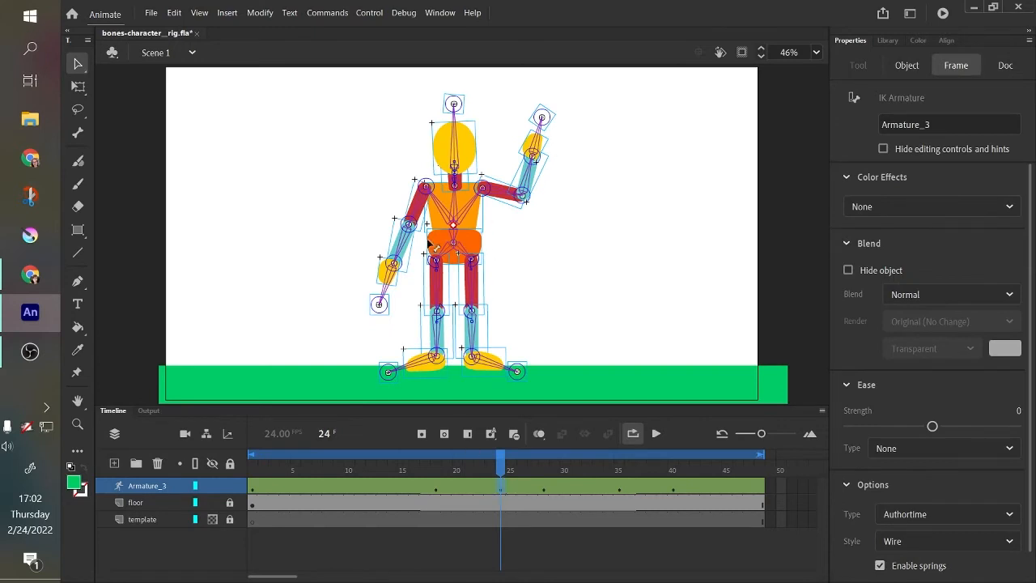
drag(456, 132, 467, 132)
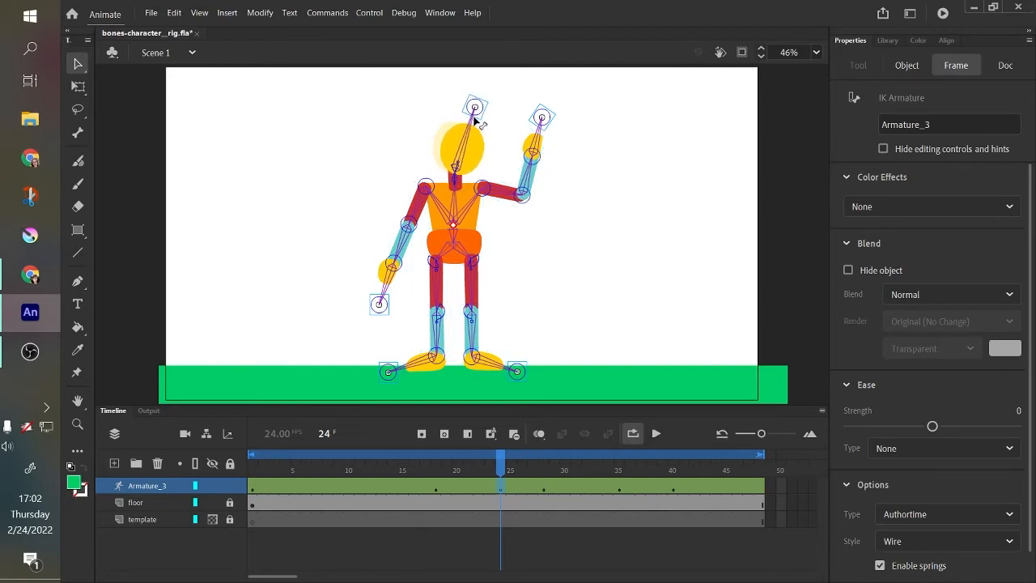
Play the animation in a loop from frame 1, turn looping off, and scrub to the end and back to frame 1.
drag(501, 455, 252, 549)
click(252, 549)
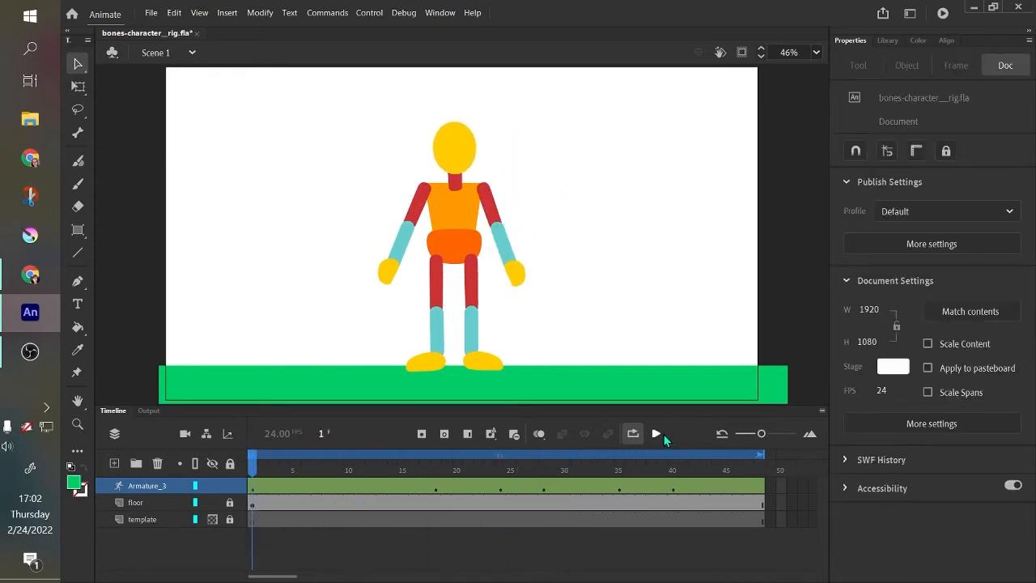
click(657, 434)
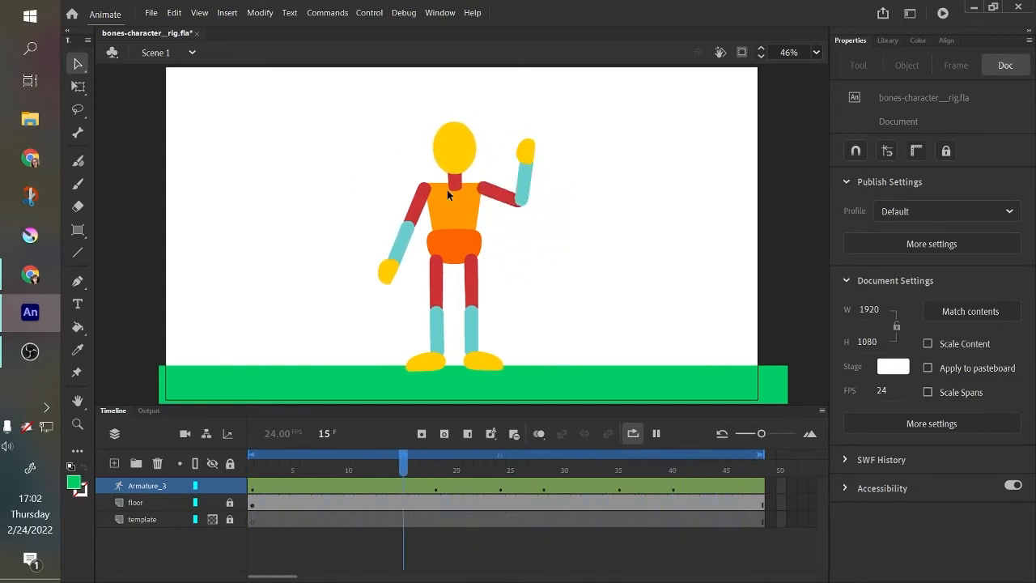
click(635, 434)
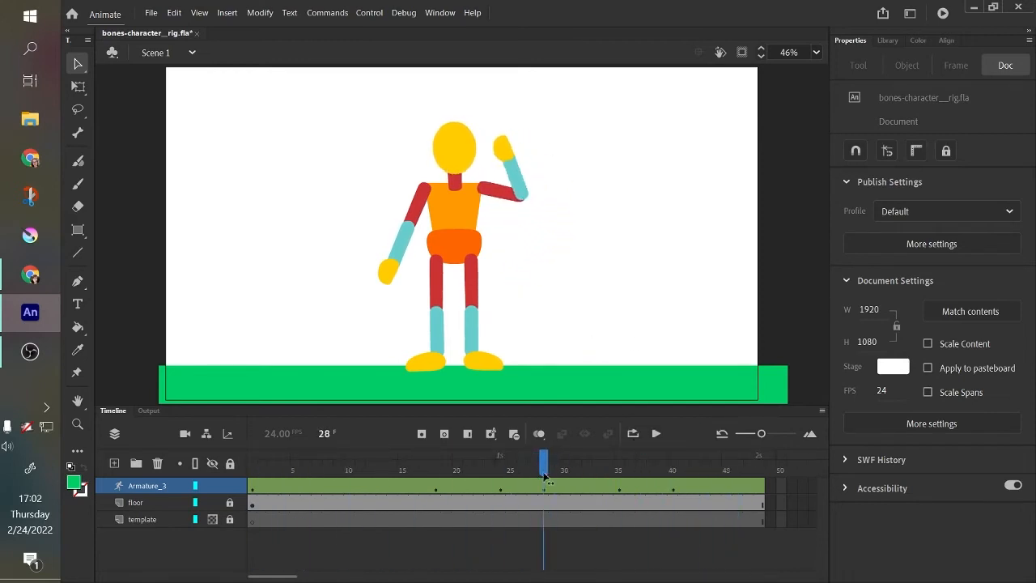
drag(547, 478, 785, 557)
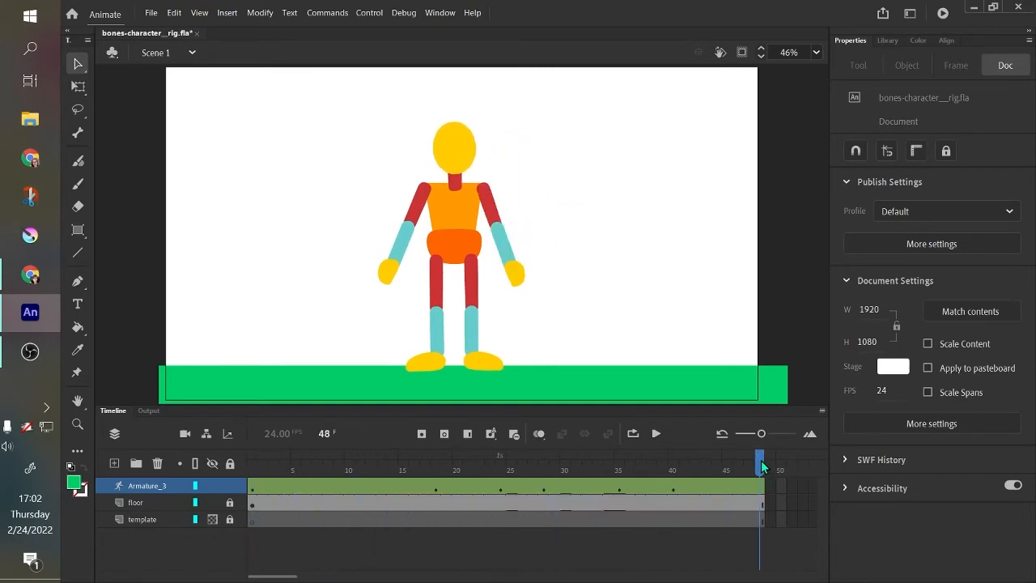
drag(761, 466, 247, 575)
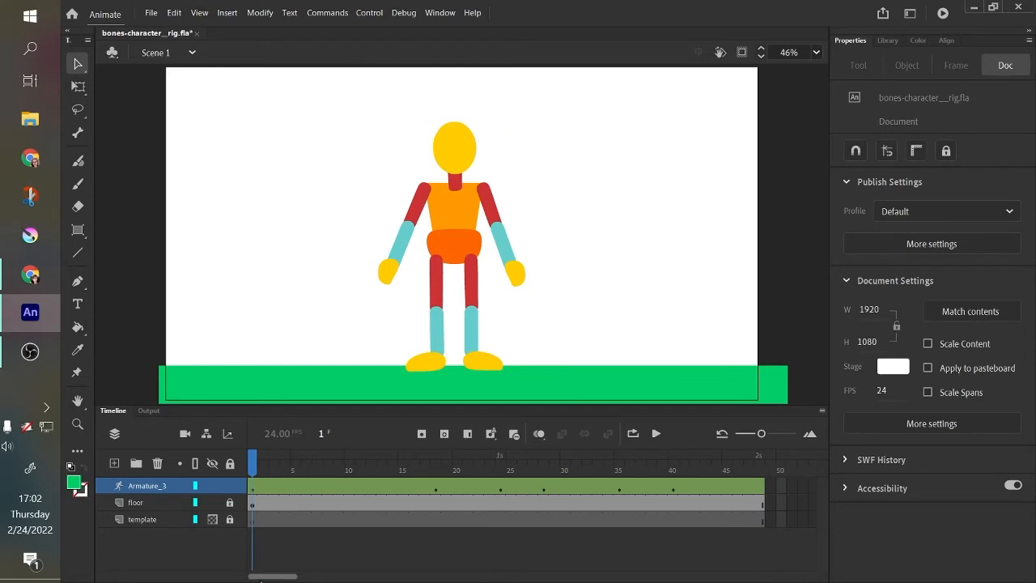
Extend the armature, floor and template layers to frame 96 by inserting frames.
drag(762, 434, 751, 439)
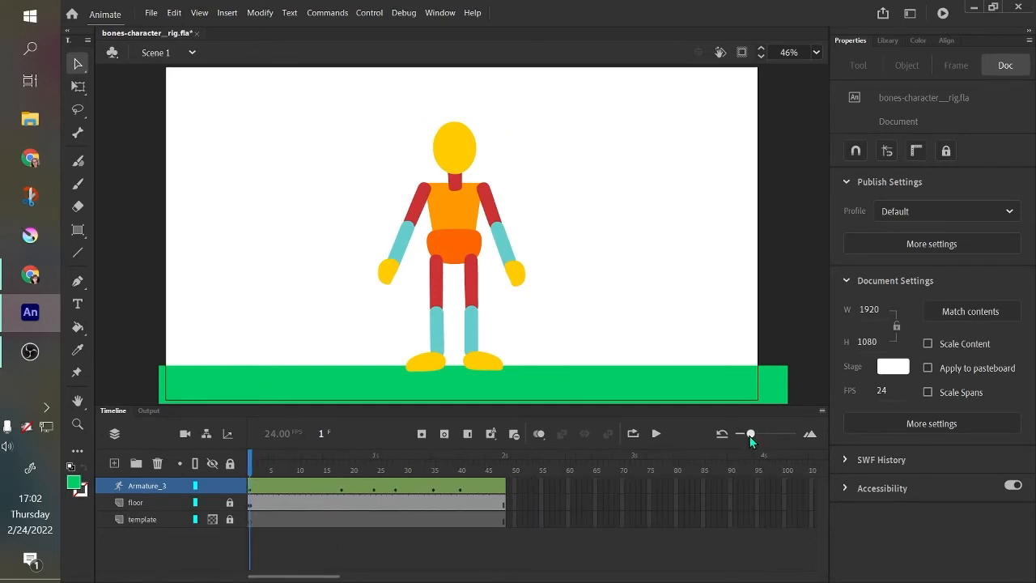
drag(252, 475, 508, 503)
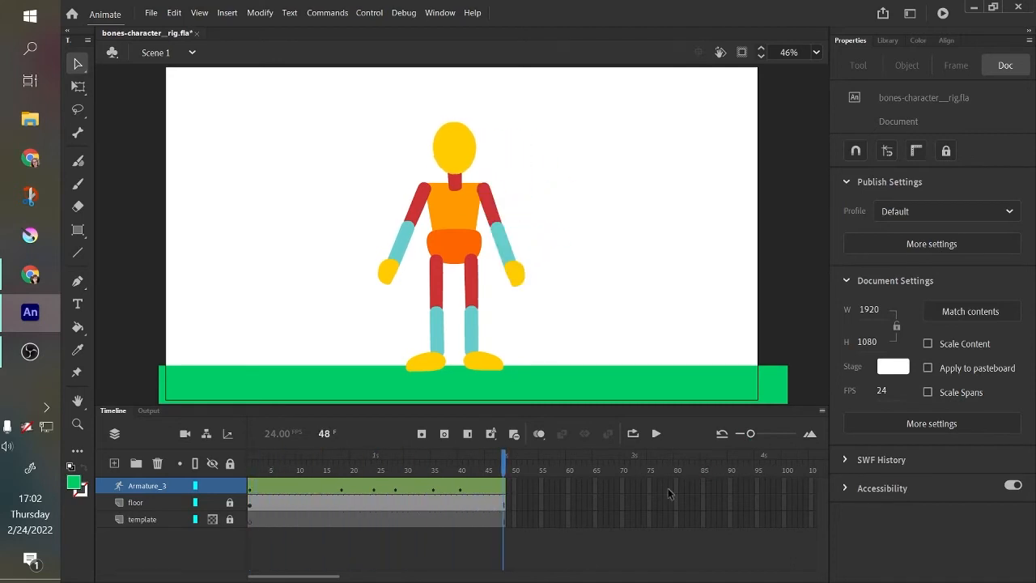
drag(764, 521, 761, 484)
right_click(761, 482)
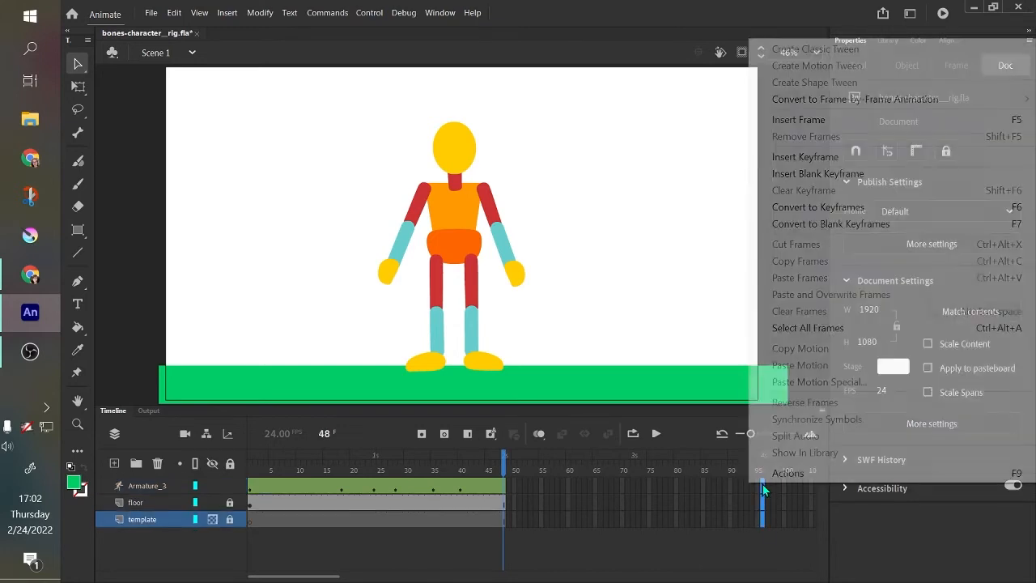
click(901, 123)
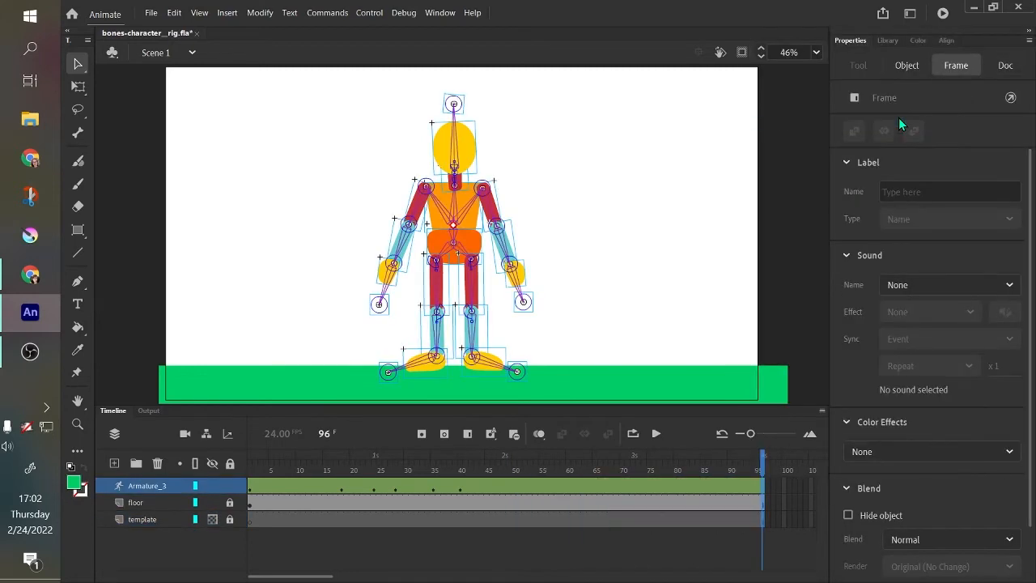
Insert a pose at frame 72 of the armature layer.
drag(762, 468, 463, 531)
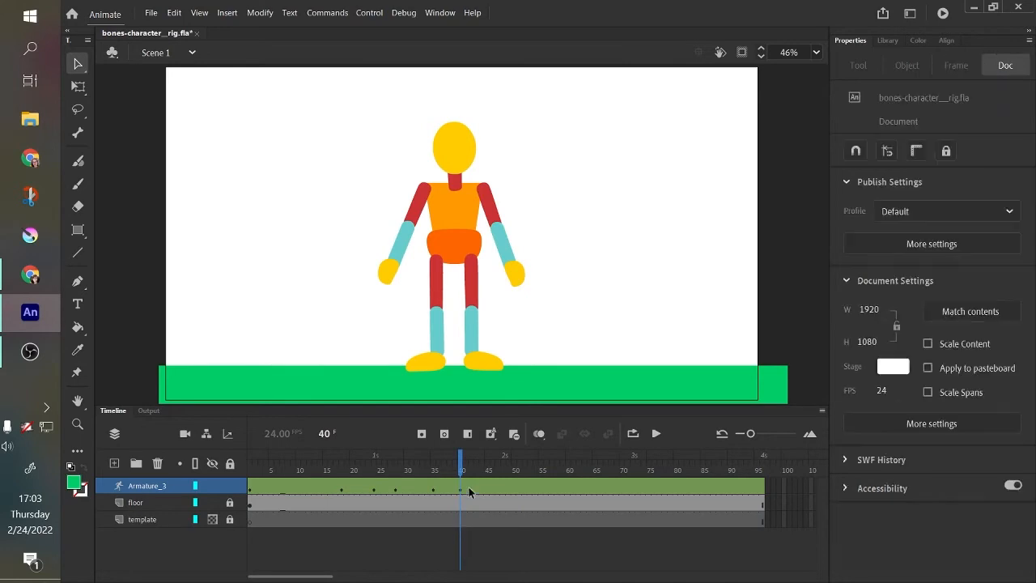
click(458, 489)
drag(464, 460, 633, 530)
right_click(633, 490)
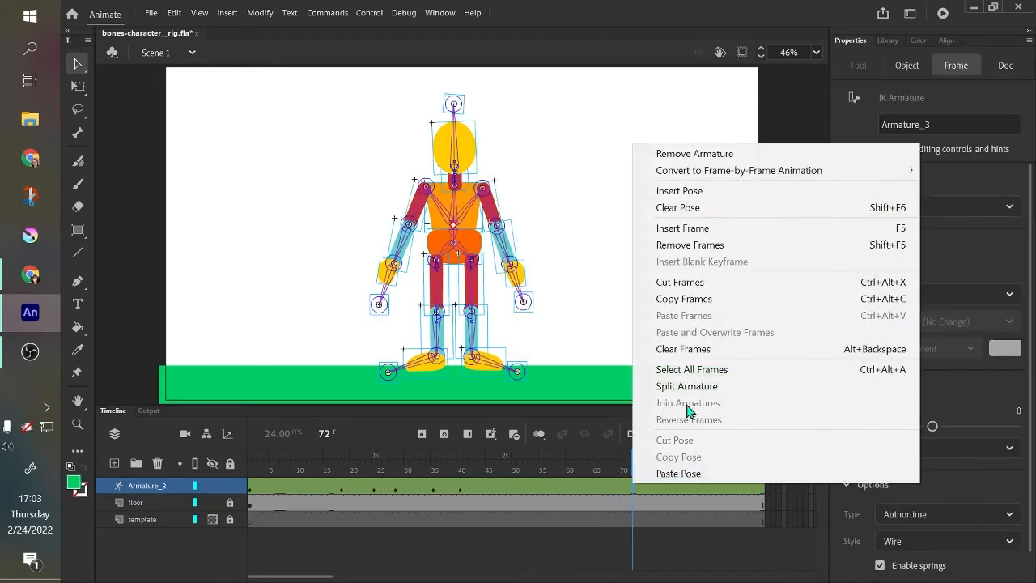
click(785, 194)
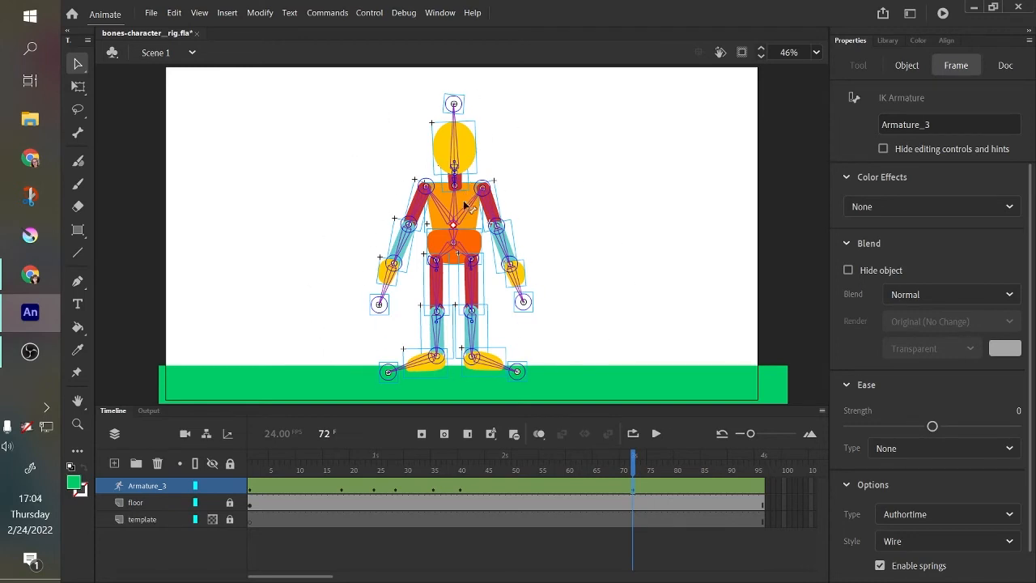
Raise both of the character's arms above the head at frame 72, bending the elbows so the forearms angle inward.
drag(481, 199, 513, 143)
drag(414, 214, 411, 158)
drag(436, 285, 430, 325)
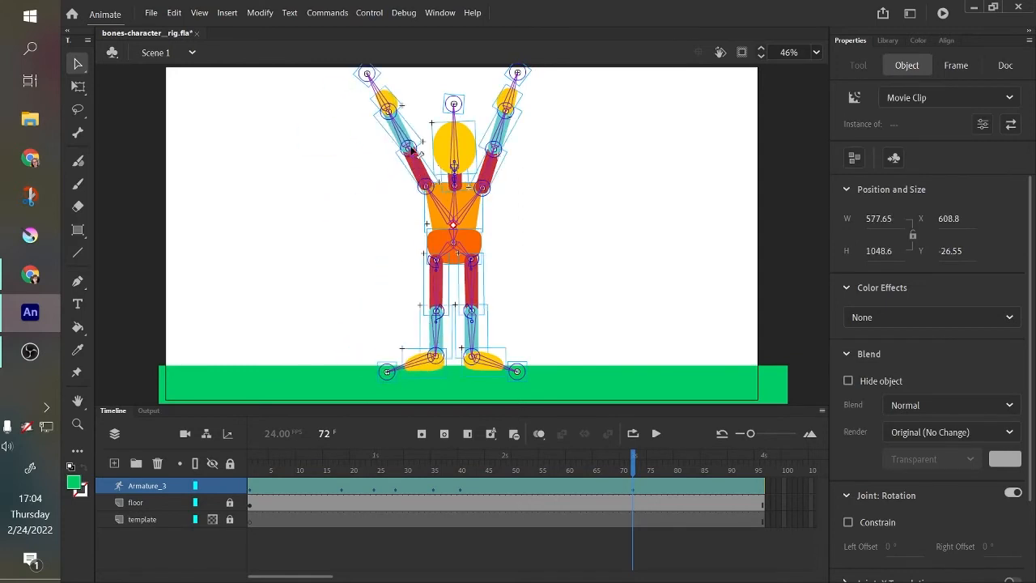
mouse_move(406, 146)
mouse_down()
mouse_move(360, 182)
mouse_move(404, 145)
mouse_up()
mouse_move(501, 142)
mouse_down()
mouse_move(509, 131)
mouse_move(498, 127)
mouse_up()
drag(407, 123, 444, 111)
drag(458, 149, 454, 144)
Point both feet downward and adjust the legs so they spread slightly apart at frame 72.
drag(421, 366, 405, 379)
drag(497, 372, 501, 397)
drag(433, 342, 425, 332)
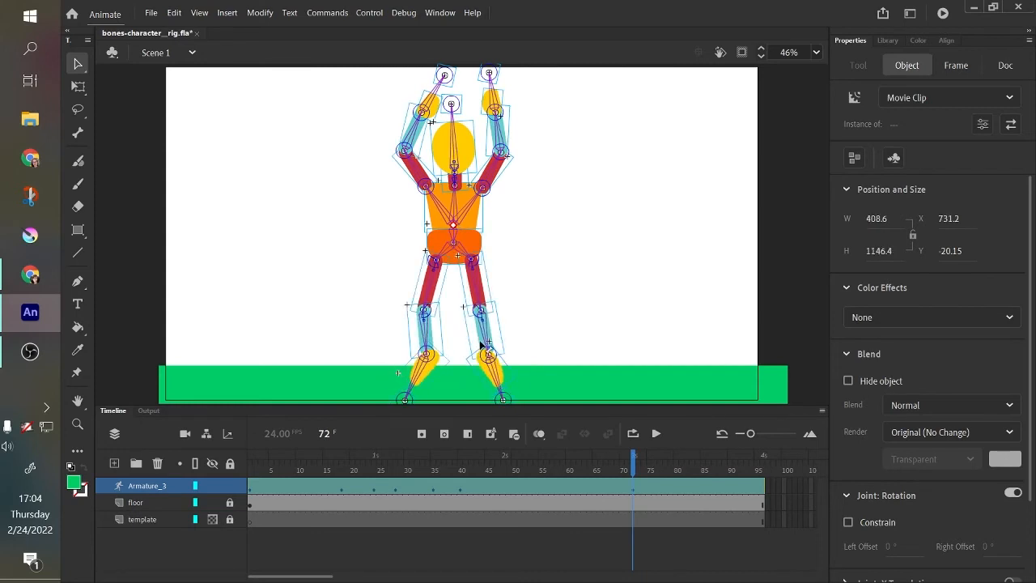
drag(486, 353, 474, 349)
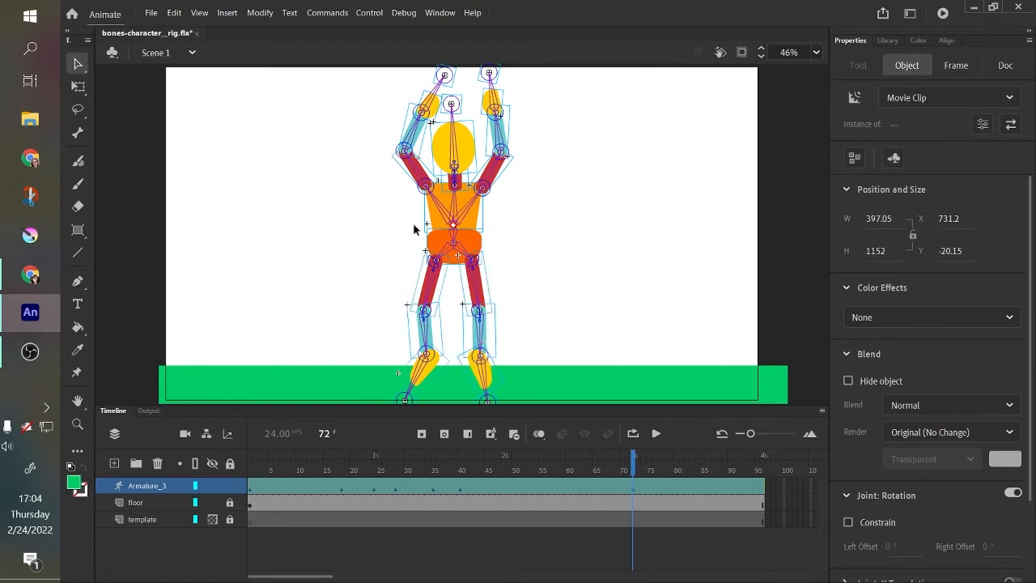
Move the whole armature straight up at frame 72 so the character hangs in the air above the floor.
click(633, 489)
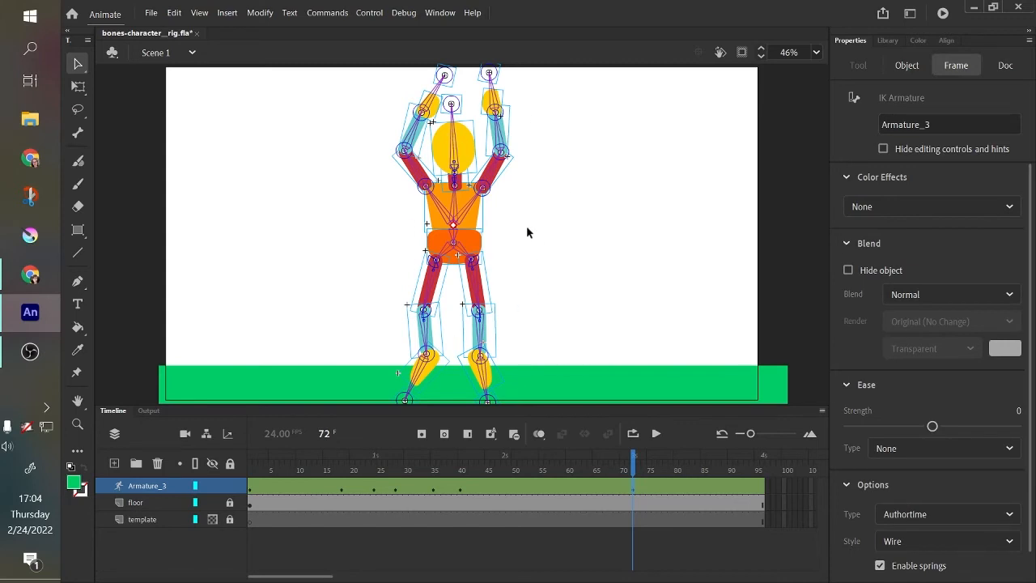
click(77, 86)
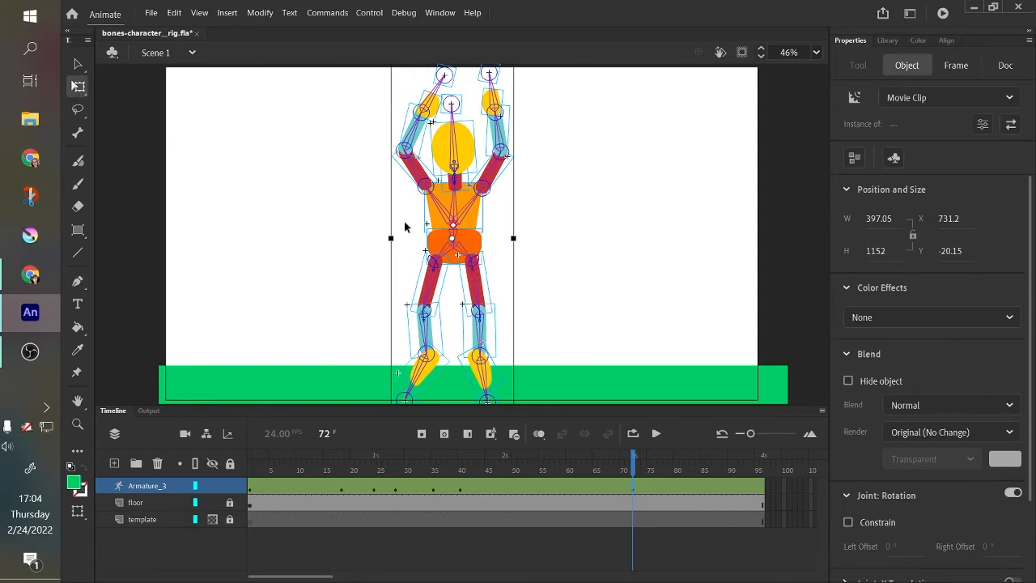
drag(476, 248, 479, 189)
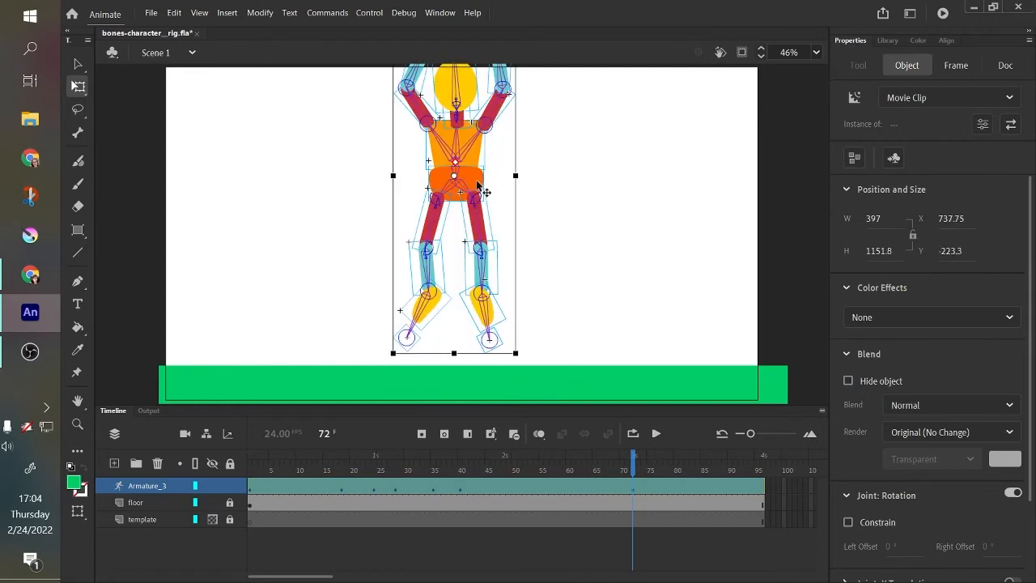
click(77, 64)
click(247, 193)
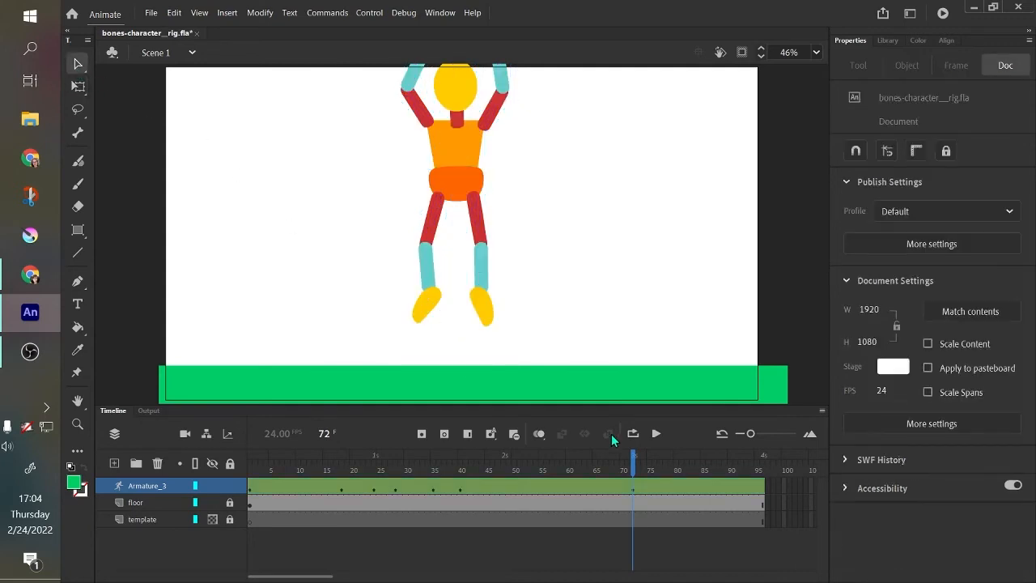
Play the animation from frame 40 to the end and scrub back through the jump to check the motion.
drag(633, 456, 460, 580)
click(657, 434)
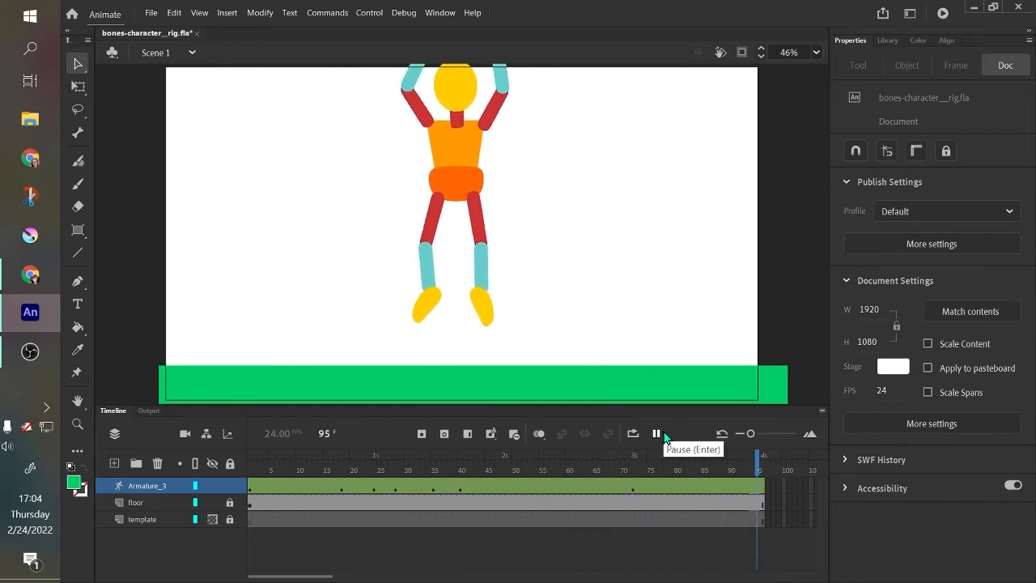
drag(763, 470, 568, 576)
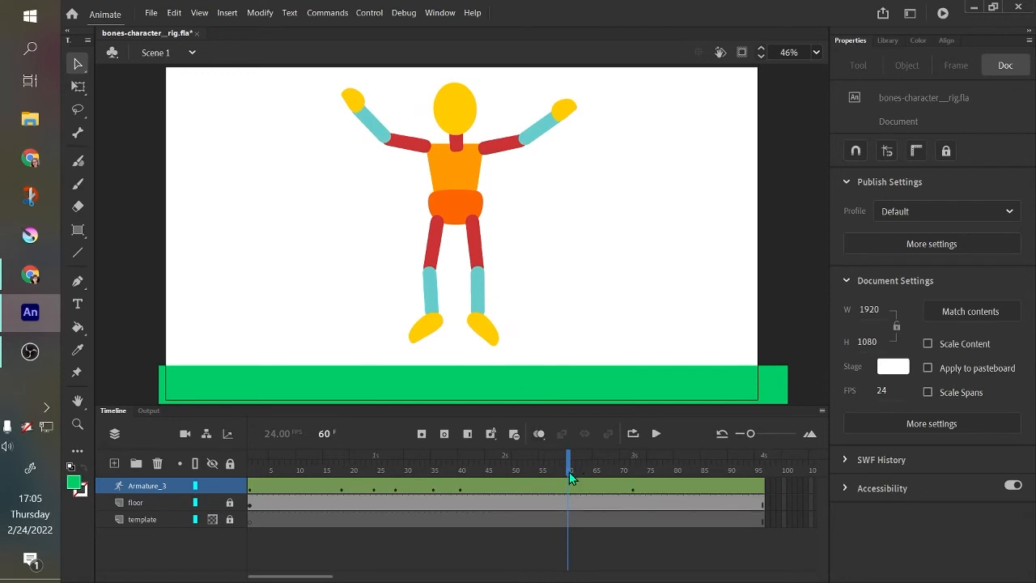
Copy the standing pose at frame 40 of the armature layer and paste it at frame 55.
drag(569, 472, 464, 530)
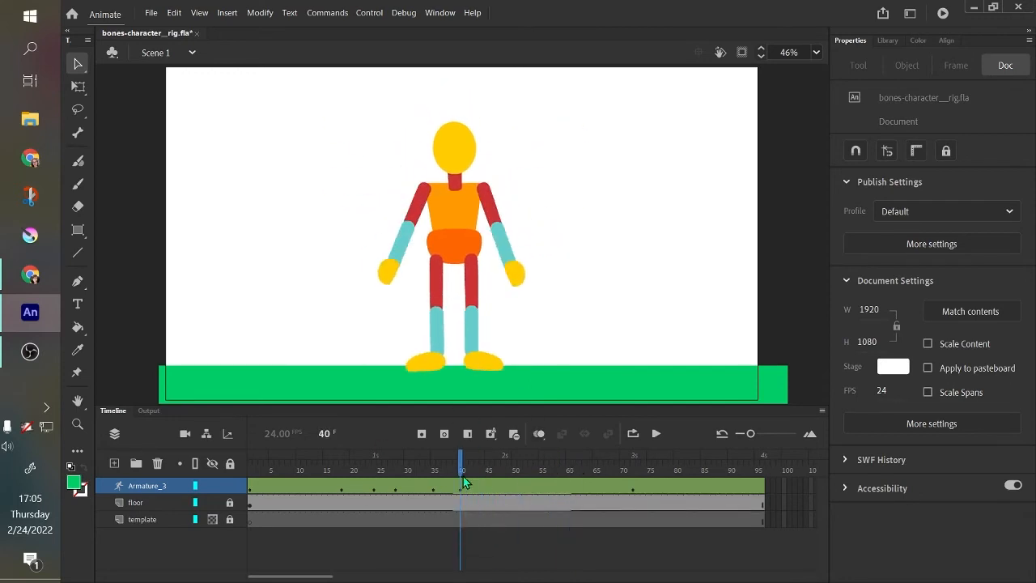
click(459, 487)
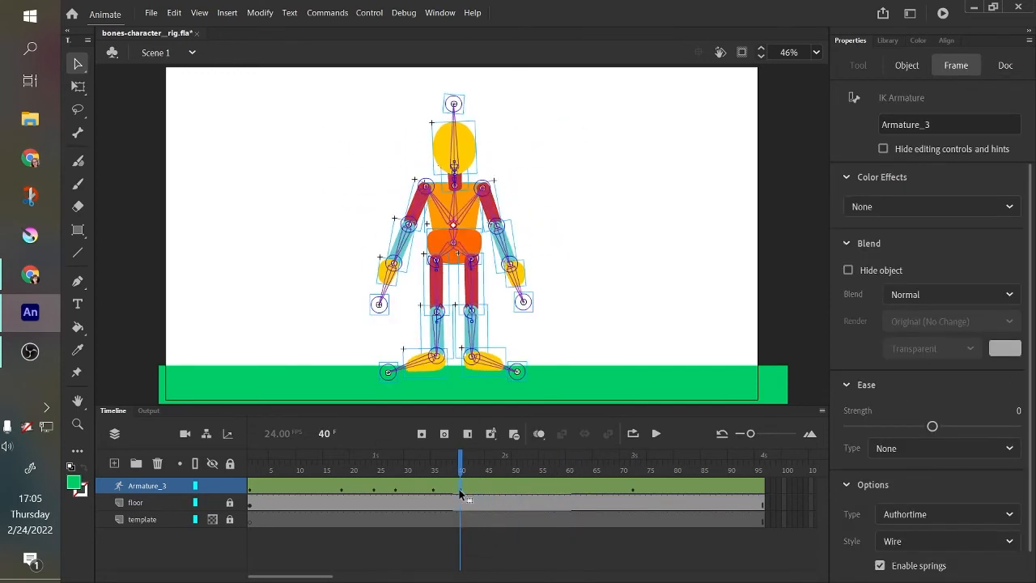
right_click(461, 491)
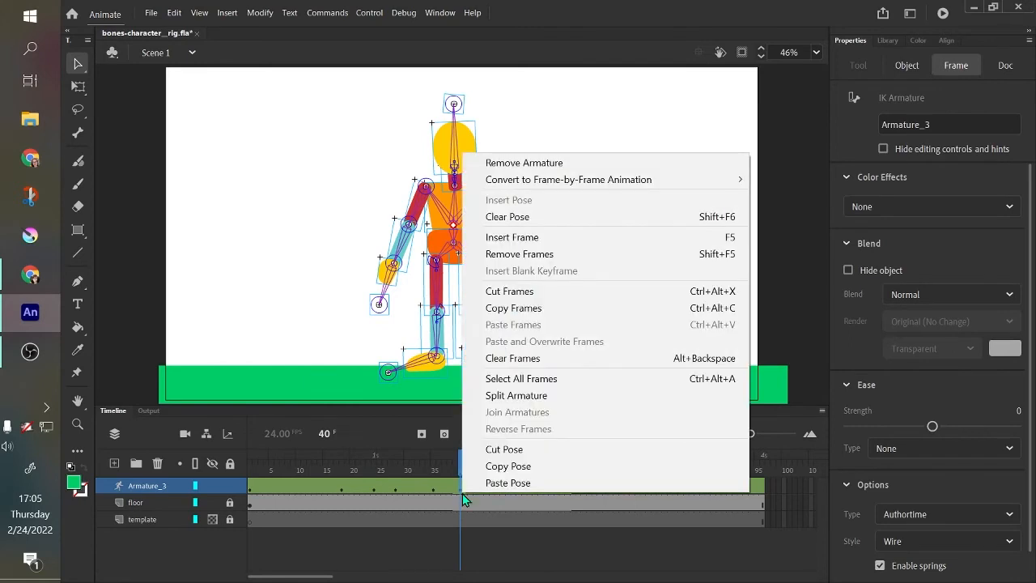
click(527, 467)
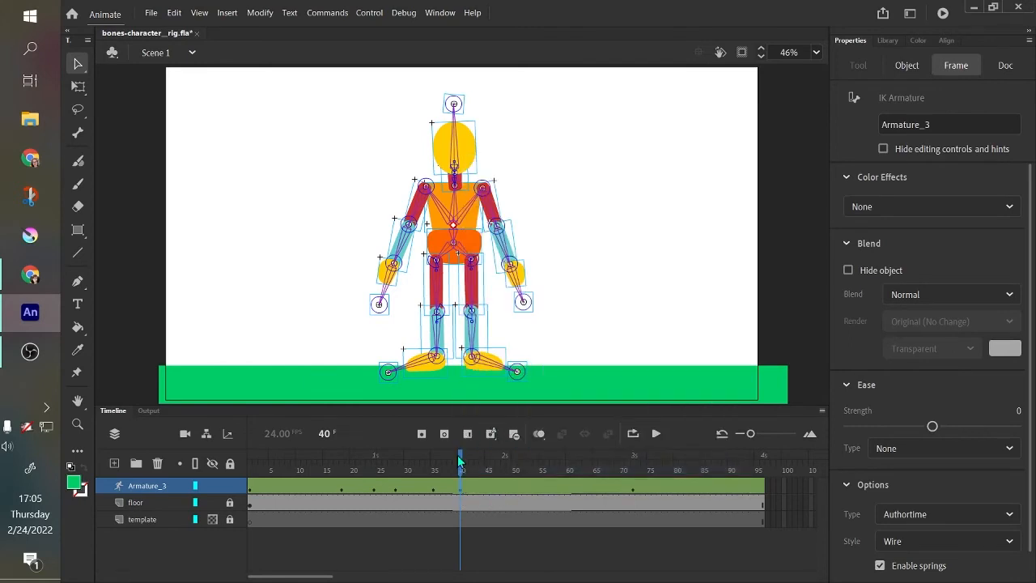
drag(462, 464, 541, 504)
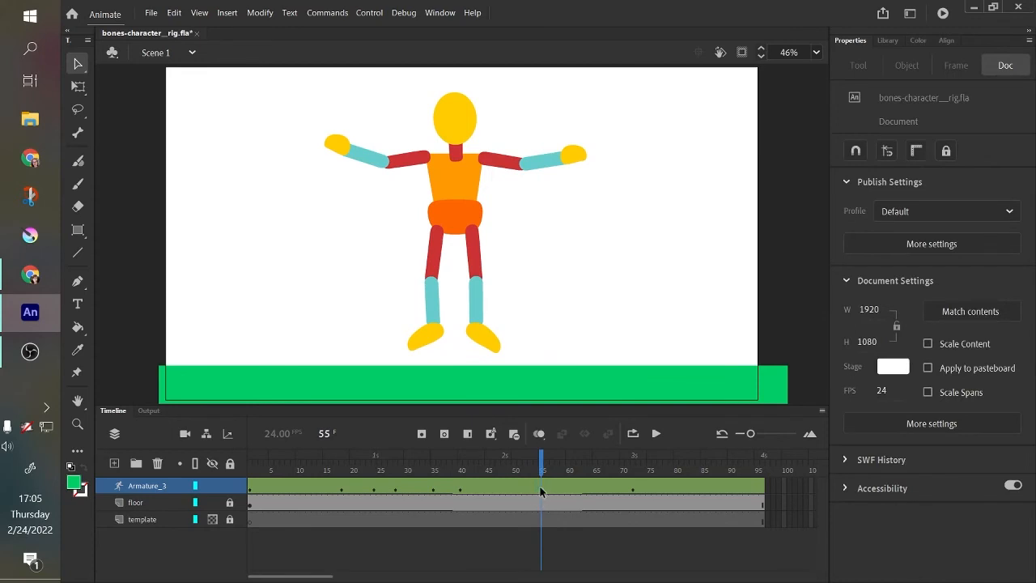
right_click(541, 493)
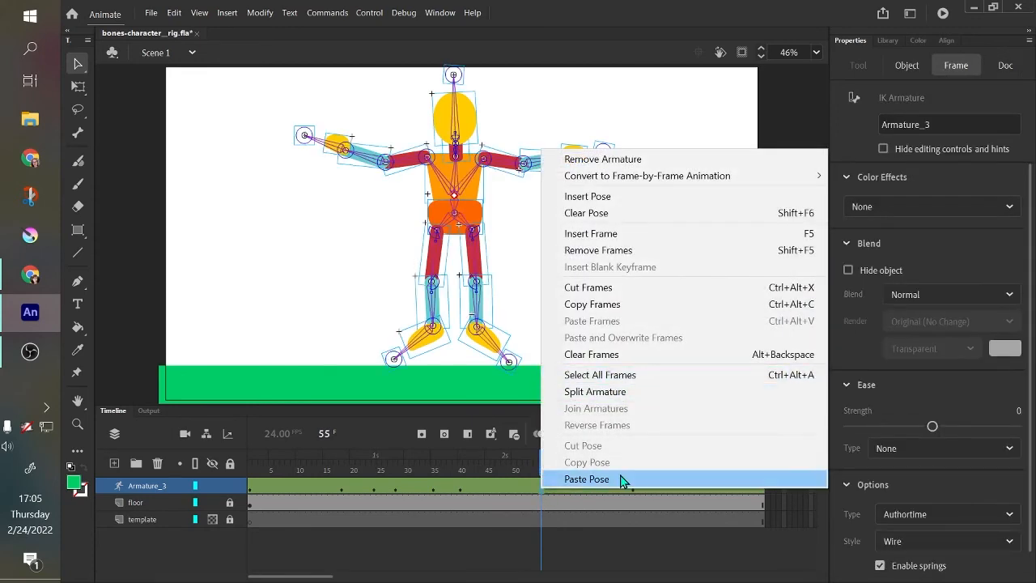
click(621, 479)
Insert a pose at frame 48 of the armature layer, between the two standing poses.
drag(519, 486, 502, 509)
click(541, 472)
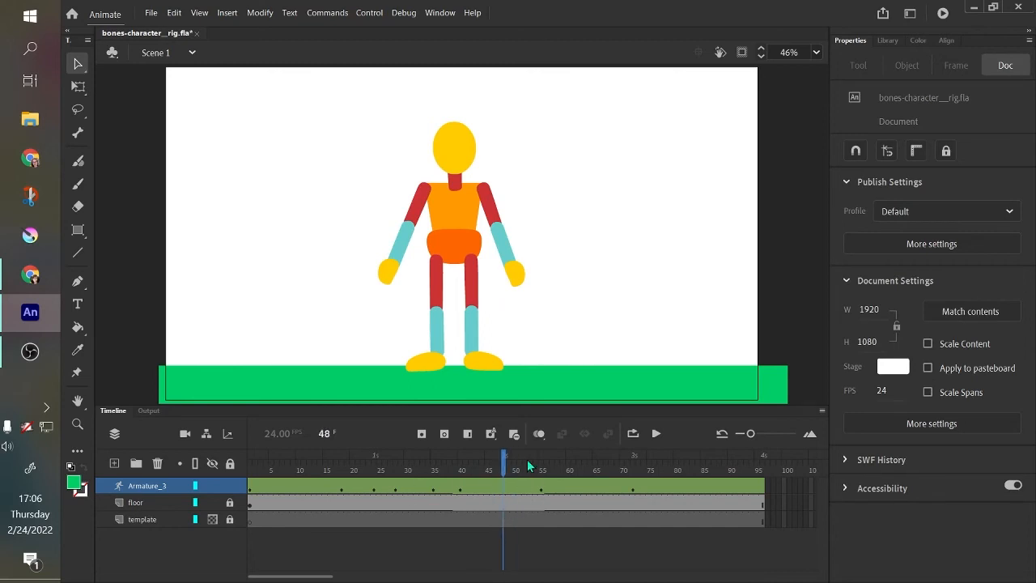
drag(505, 459, 501, 460)
drag(505, 469, 502, 470)
right_click(501, 484)
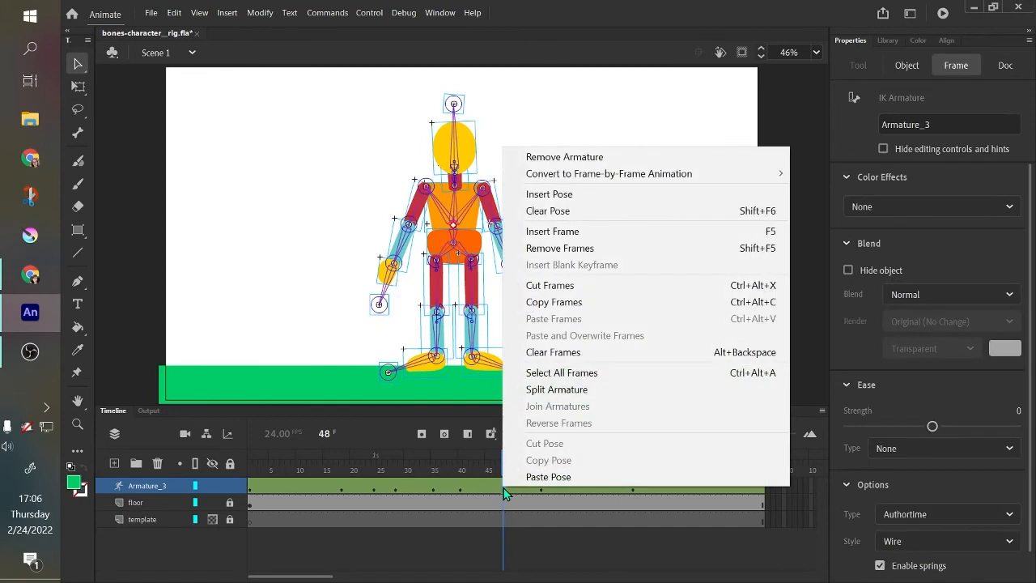
click(637, 196)
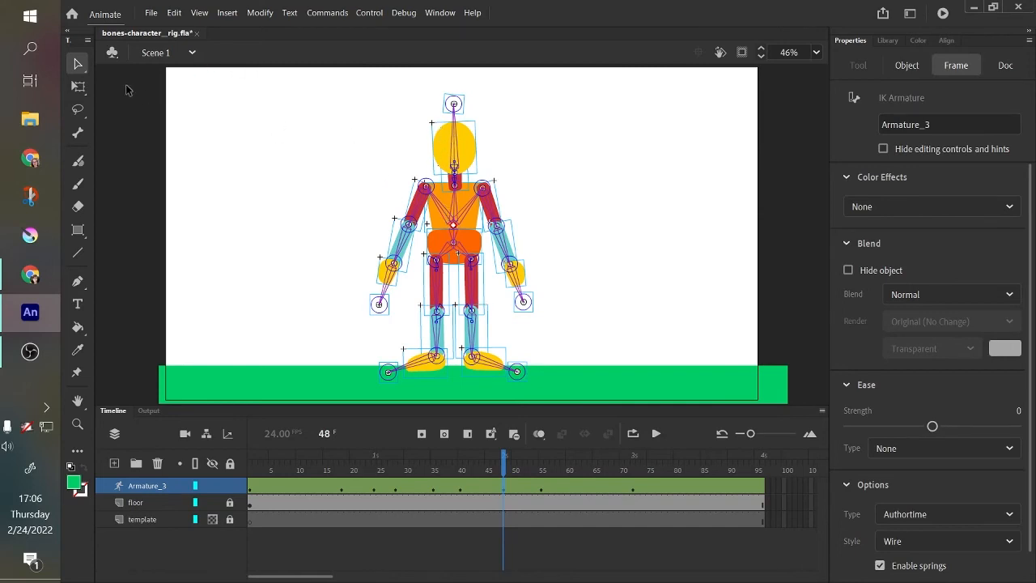
Lower the whole armature at frame 48 so the feet sink into the green floor.
click(77, 87)
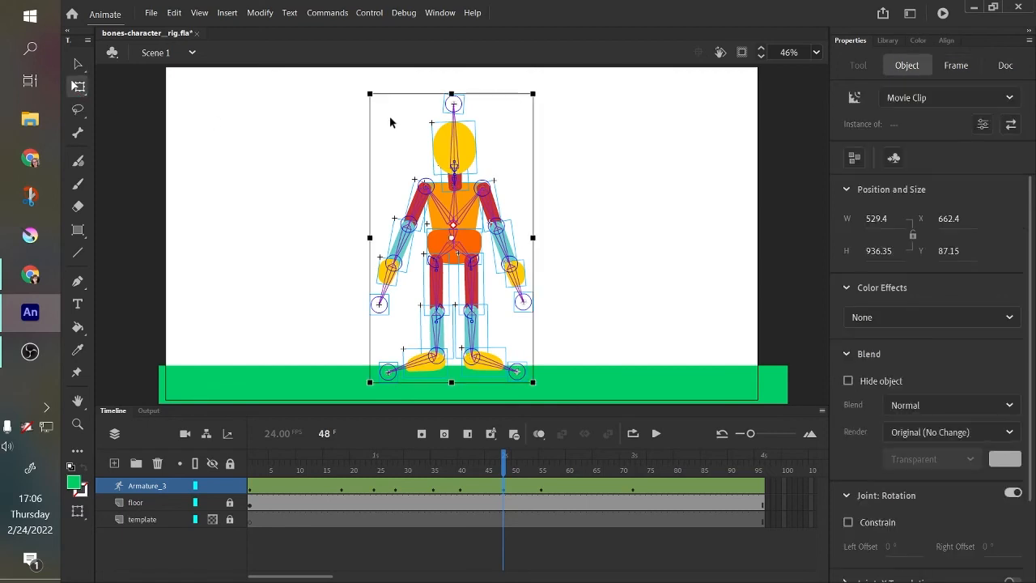
drag(459, 151, 456, 179)
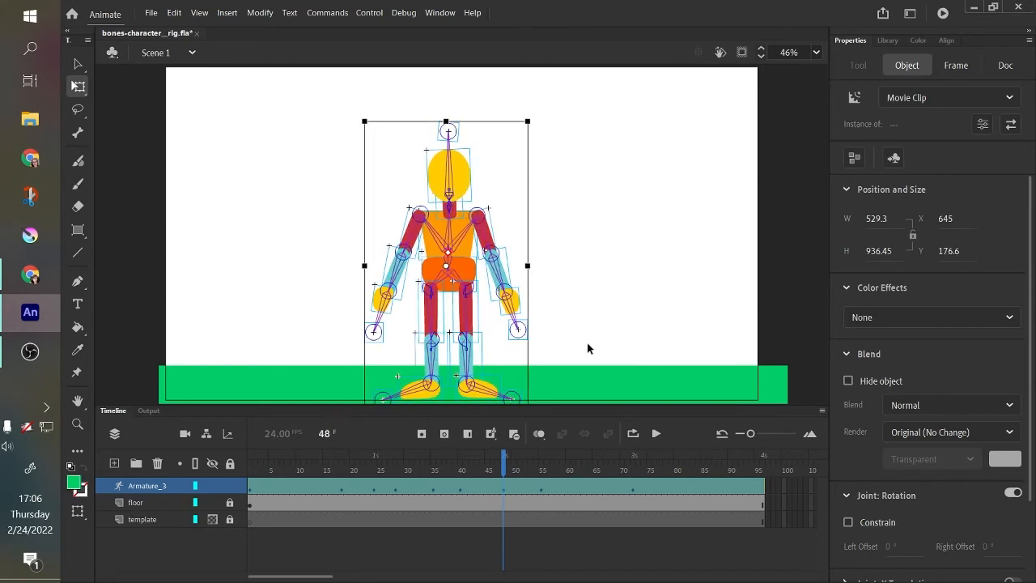
drag(464, 187, 471, 191)
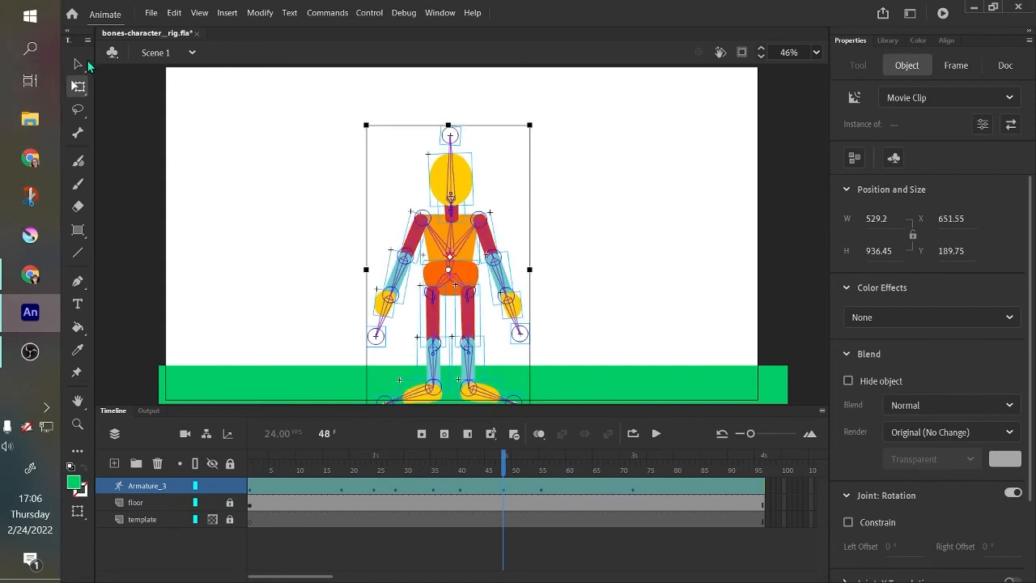
click(268, 226)
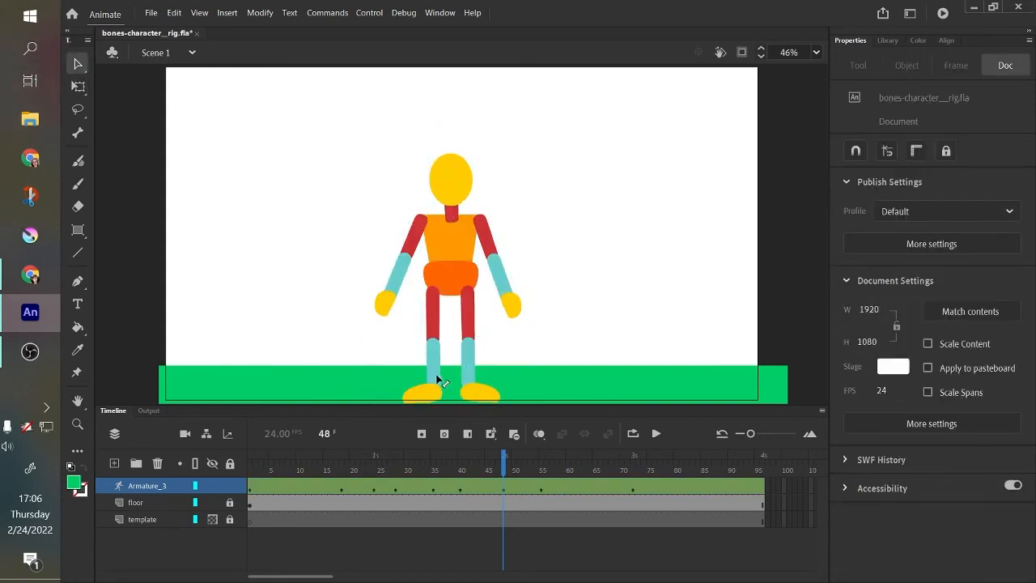
Pose the character in a wide crouch at frame 48, with knees bent outward, forearms turned inward and the head tilted slightly.
drag(438, 379, 392, 357)
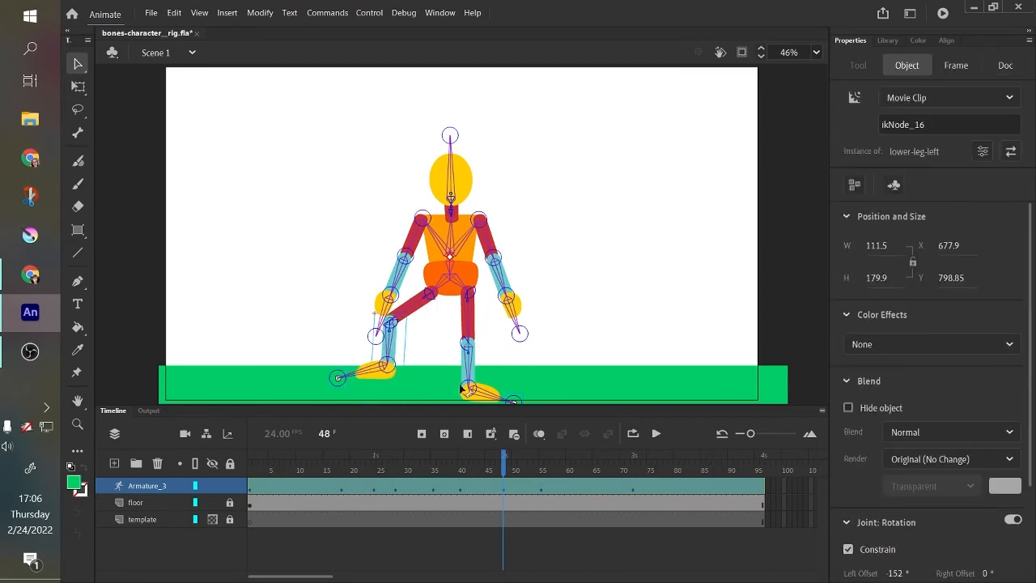
drag(472, 379, 548, 371)
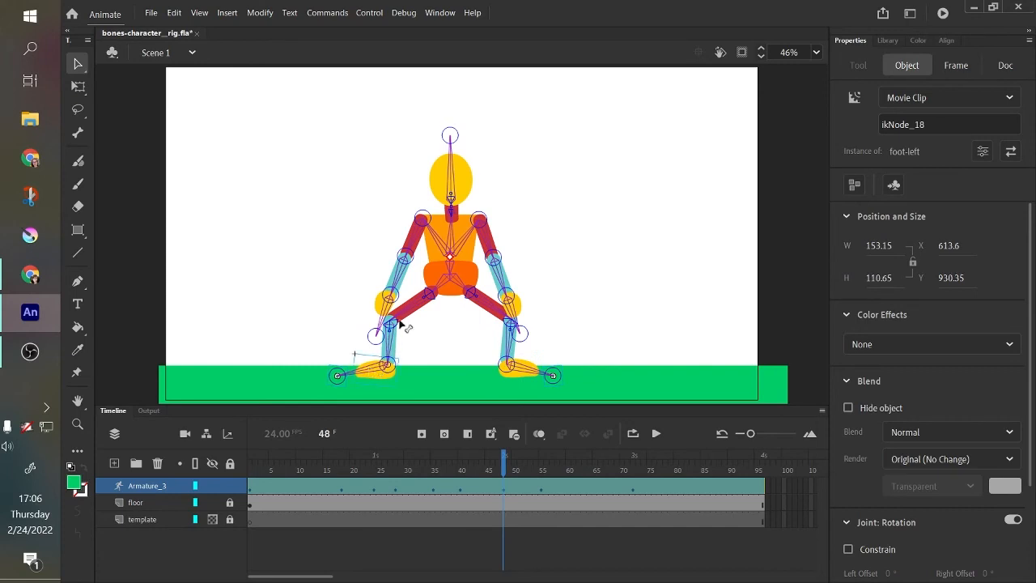
drag(413, 273, 415, 277)
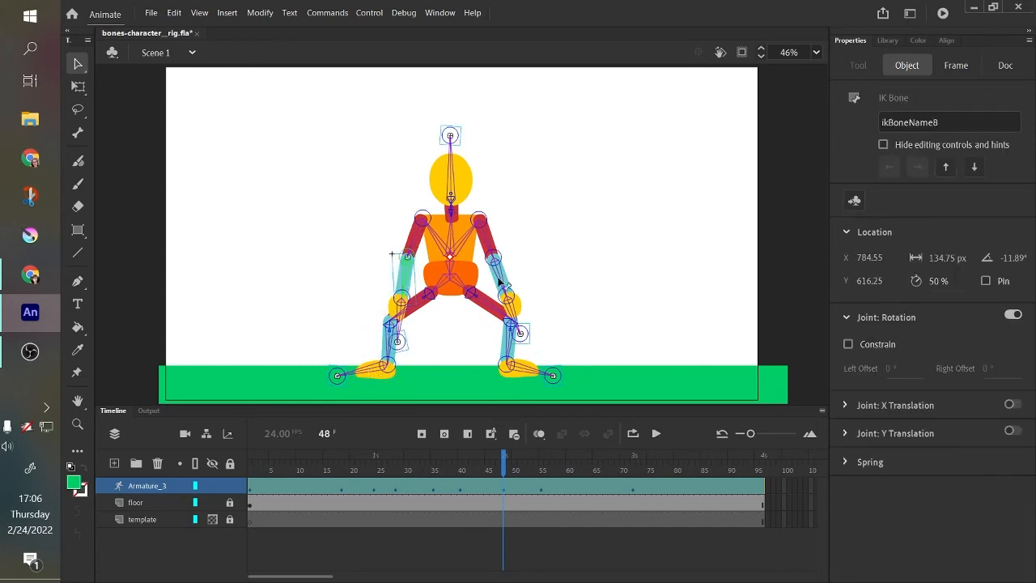
drag(501, 296, 489, 263)
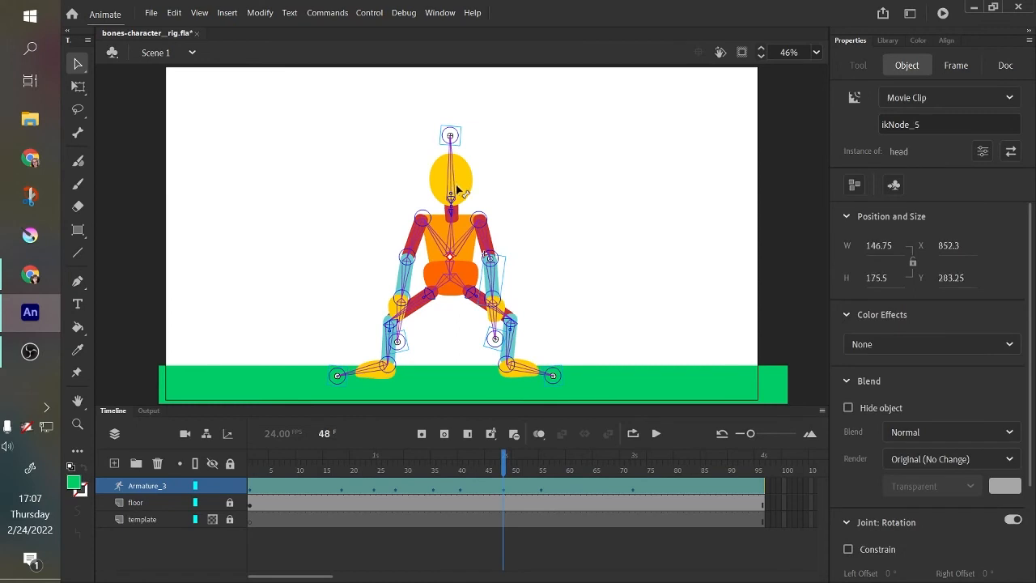
drag(457, 190, 456, 191)
Turn on loop playback and extend the end of the loop range to frame 96.
drag(503, 458, 460, 526)
click(634, 435)
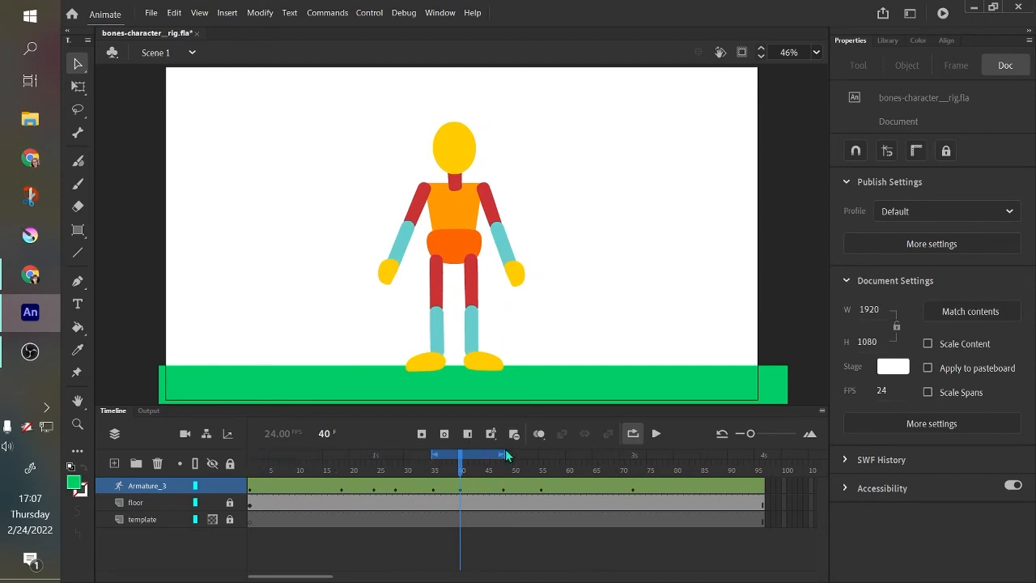
drag(505, 454, 763, 450)
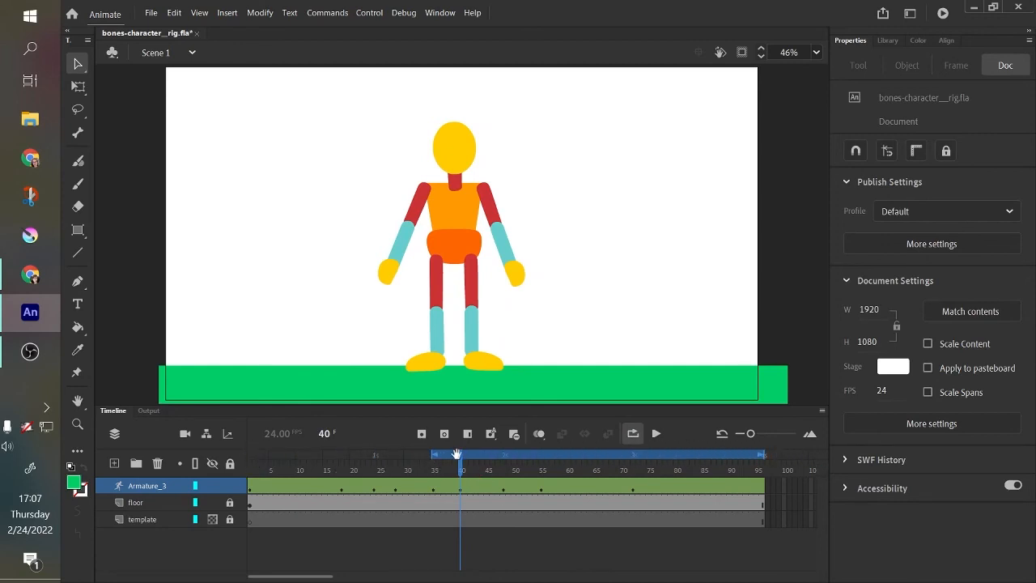
Play the looped range to review the crouch and jump, stop playback, and check the frames from 72 to 96.
drag(457, 454, 437, 484)
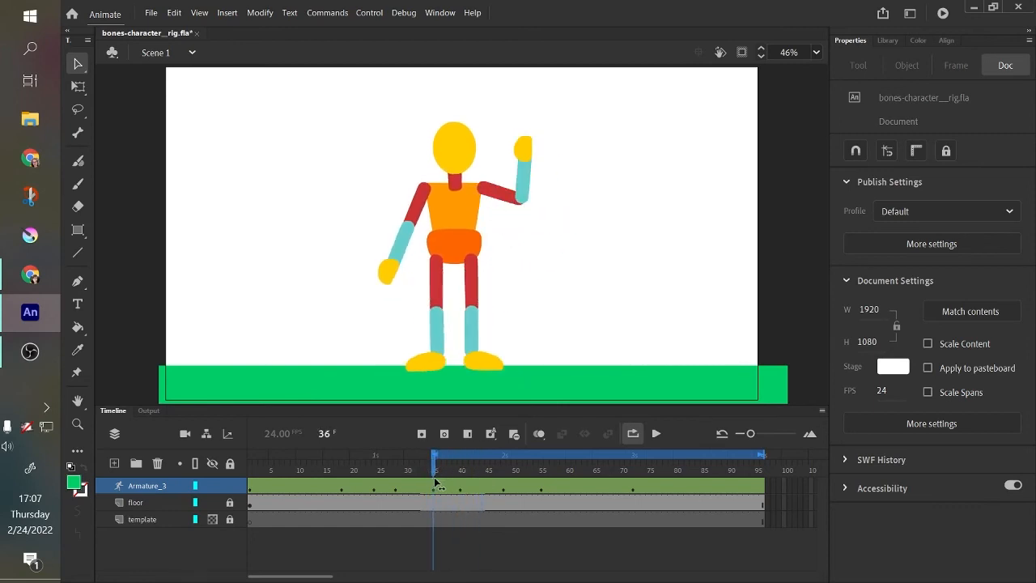
click(657, 439)
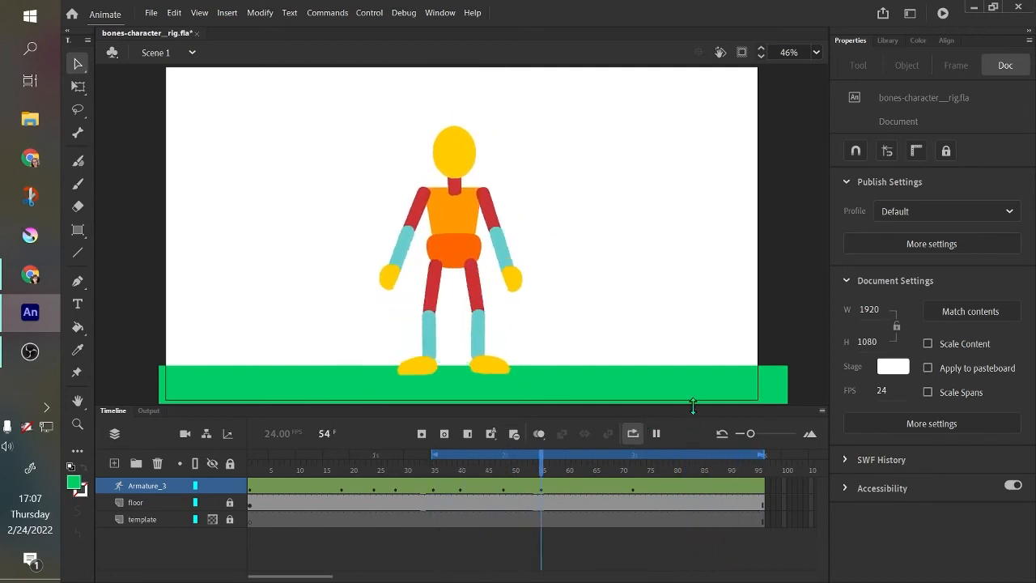
click(658, 434)
drag(634, 474, 642, 518)
mouse_move(763, 513)
mouse_down()
mouse_move(624, 523)
mouse_move(764, 523)
mouse_up()
Copy the standing pose at frame 40 of the armature layer and paste it at frame 96.
drag(682, 533, 464, 537)
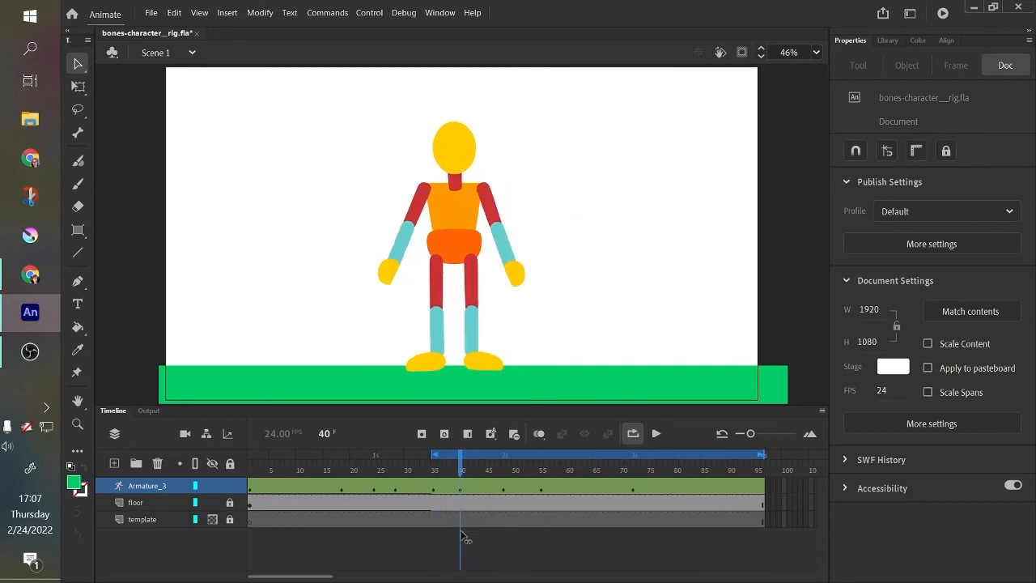
click(460, 489)
right_click(460, 491)
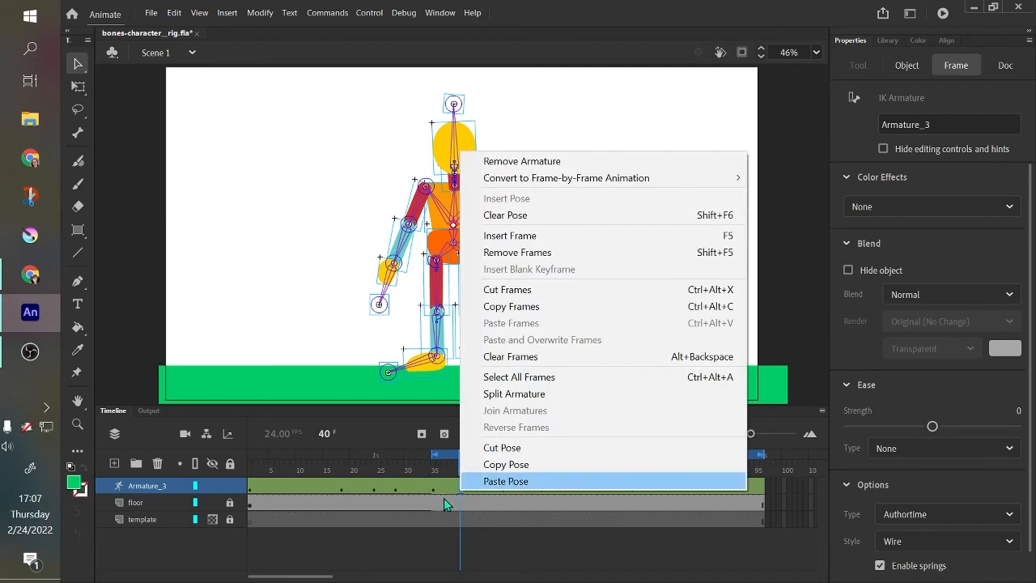
click(536, 464)
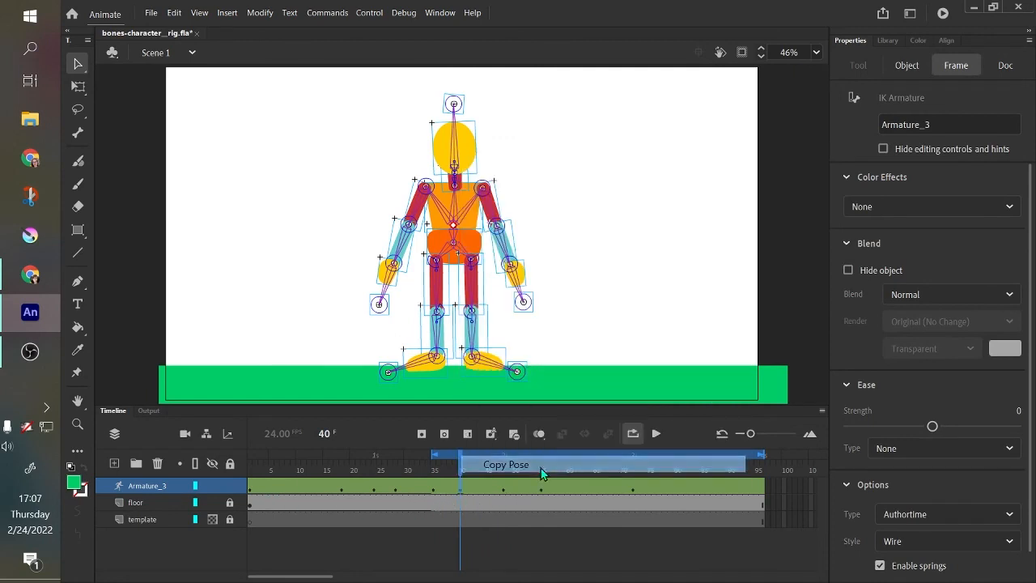
click(761, 486)
click(779, 489)
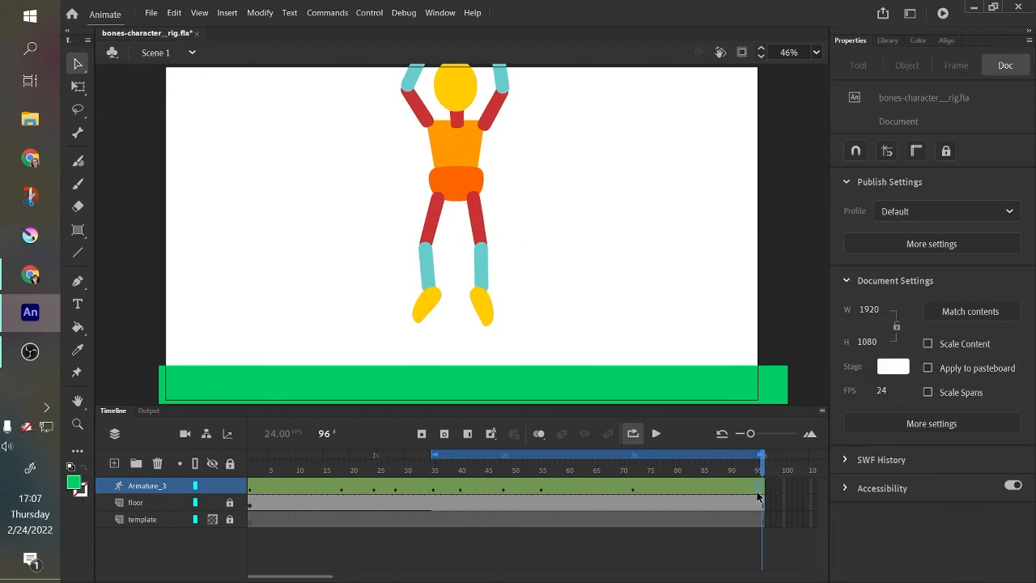
click(763, 490)
click(779, 489)
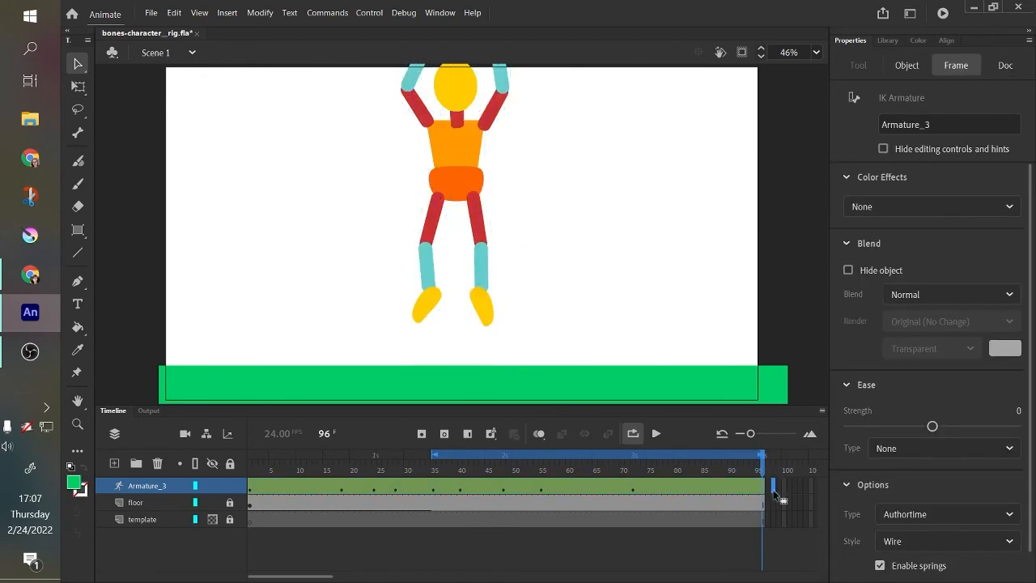
click(763, 490)
right_click(763, 489)
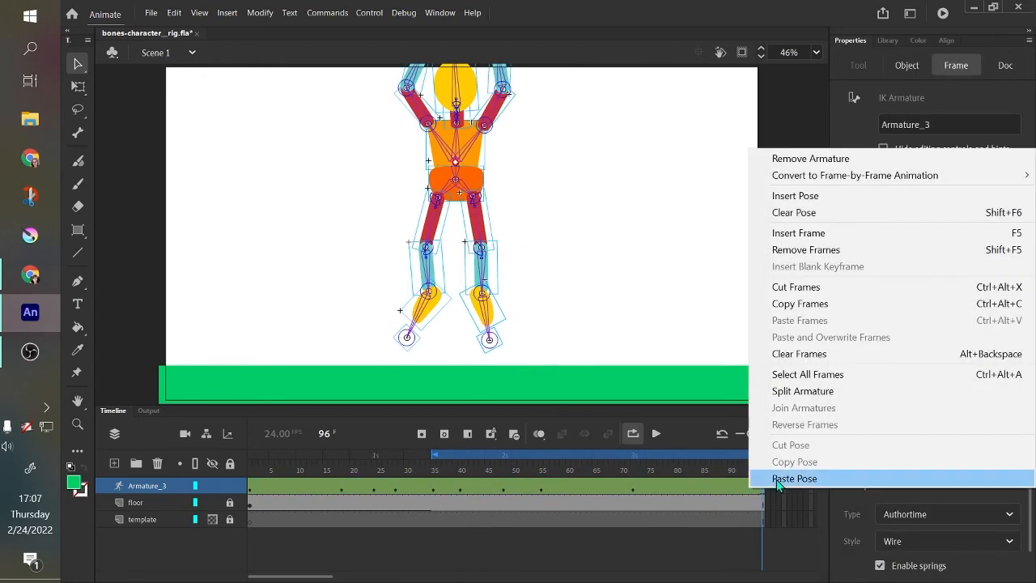
click(858, 475)
Copy the crouch pose at frame 48 of the armature layer and paste it at frame 85 for the landing.
drag(762, 544, 502, 579)
click(503, 488)
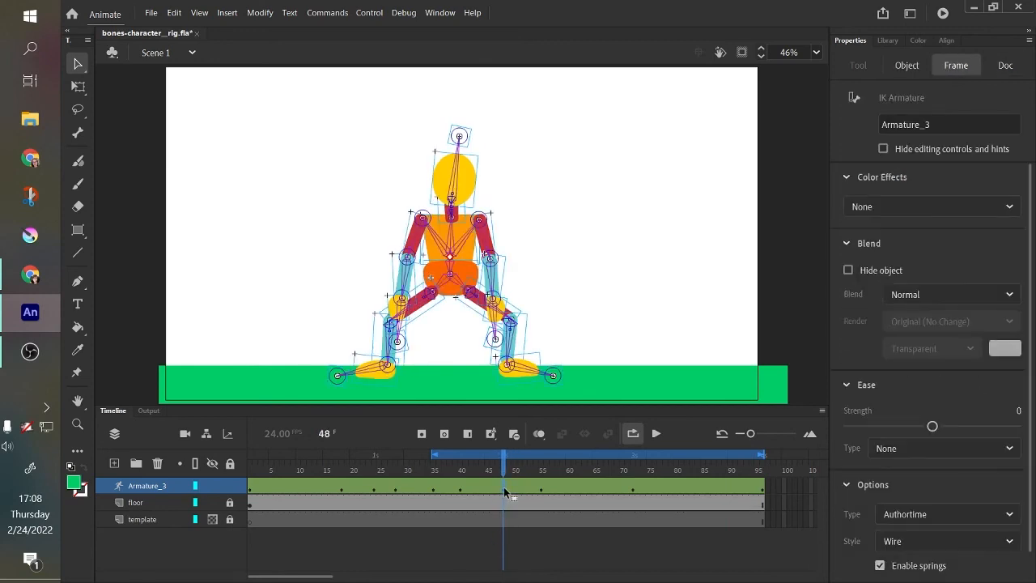
right_click(503, 491)
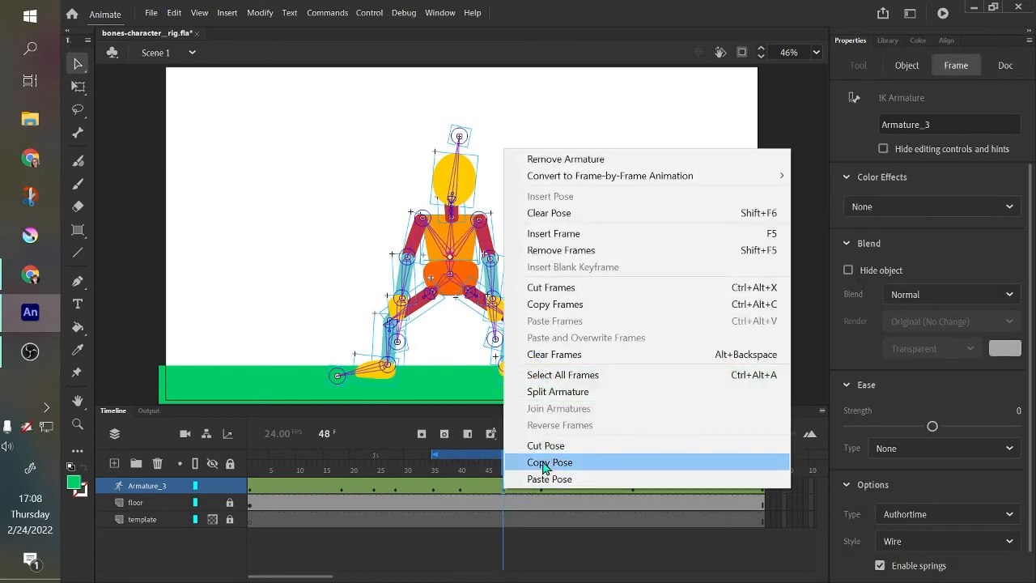
click(516, 461)
drag(505, 466, 701, 506)
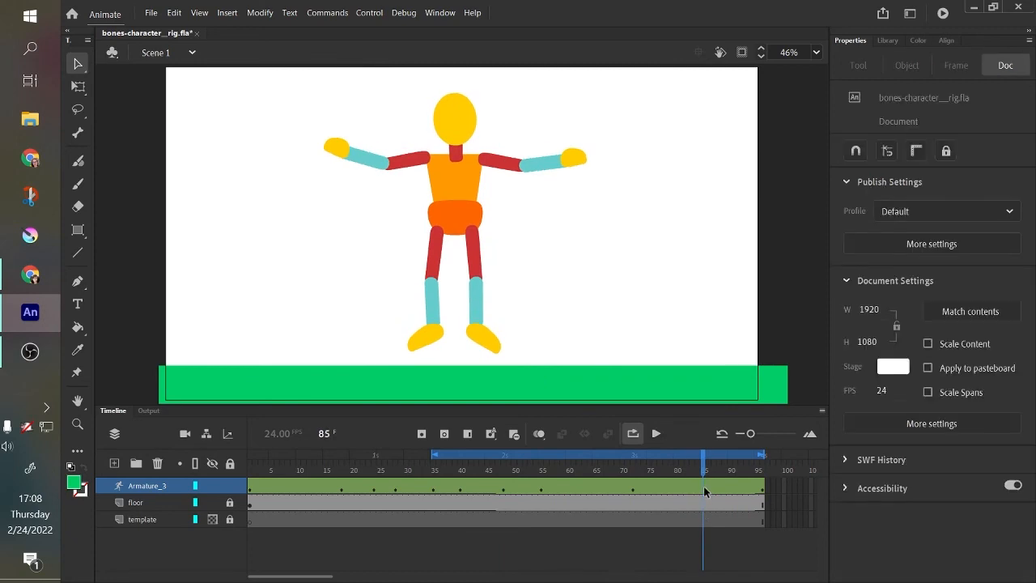
right_click(705, 489)
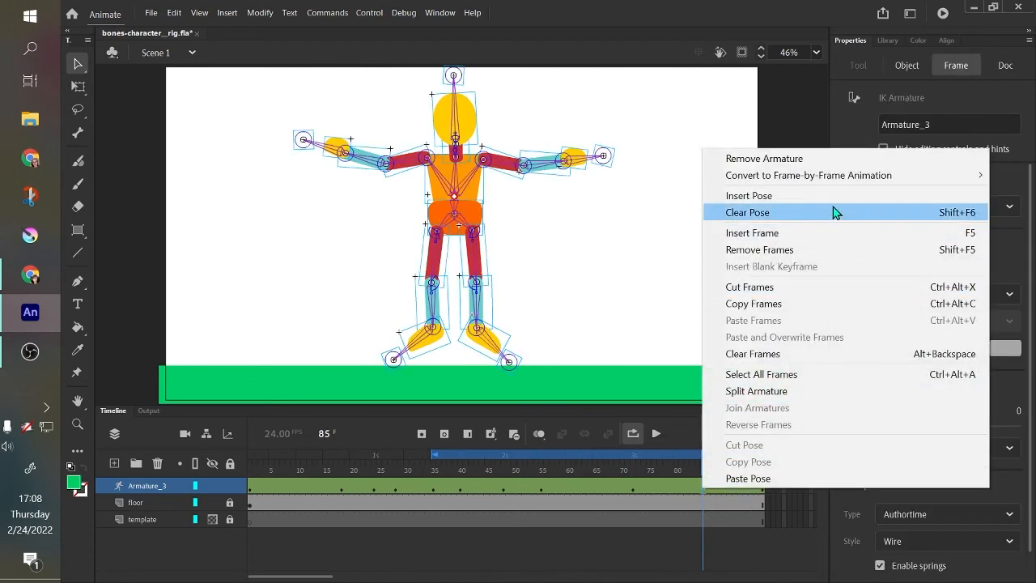
click(783, 478)
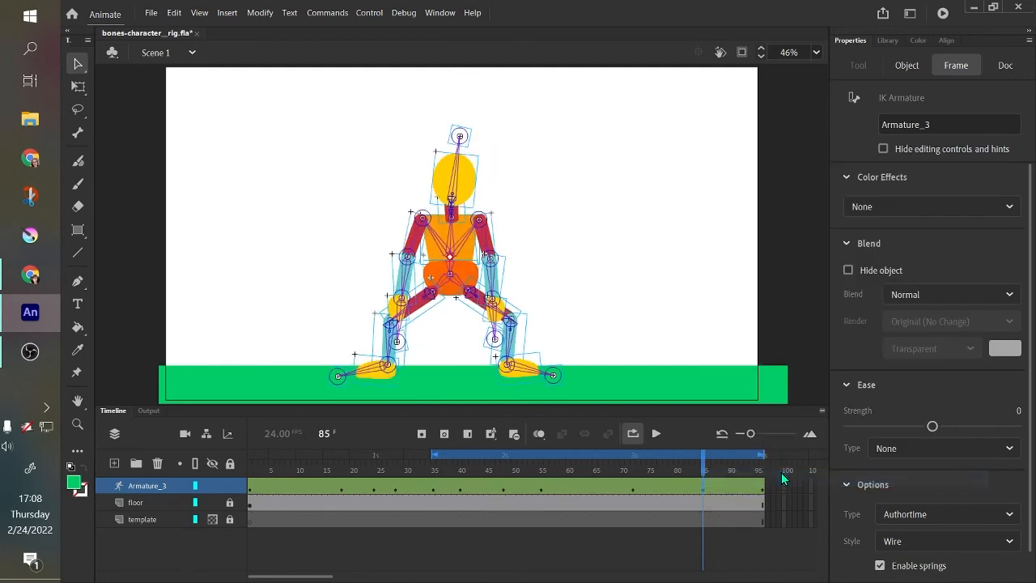
Extend the start of the loop range to frame 1 and play the full animation from the beginning.
drag(703, 476, 586, 560)
click(524, 564)
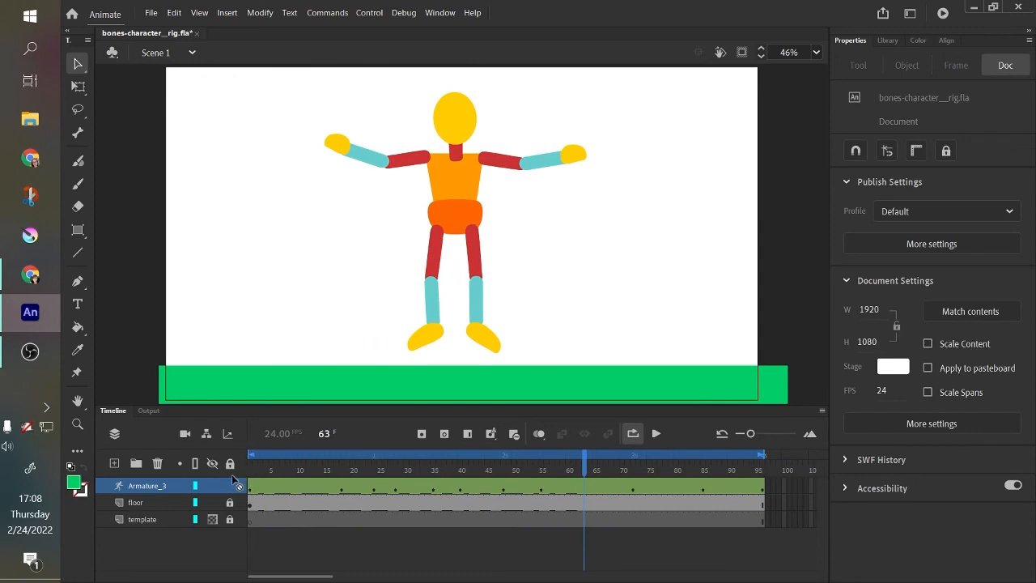
drag(586, 469, 239, 539)
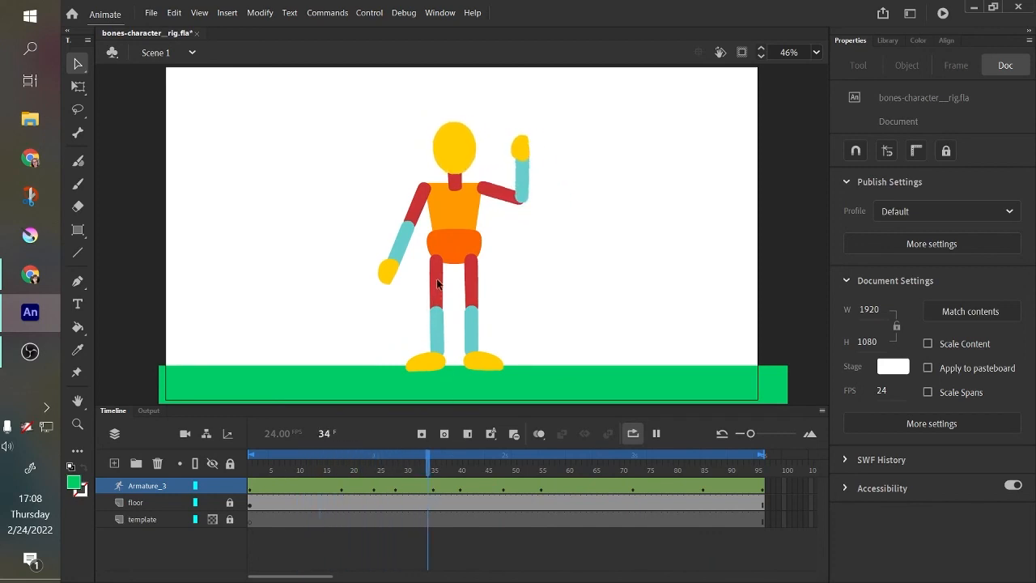
Spread both of the character's legs outward at frame 67 to form a wide mid-jump pose.
click(607, 471)
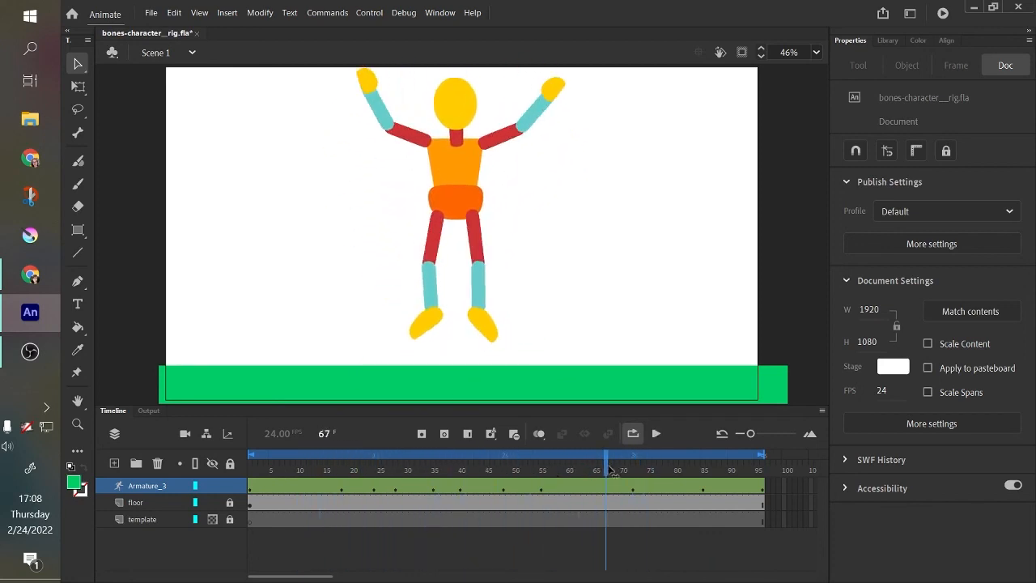
mouse_move(603, 468)
mouse_down()
mouse_move(655, 470)
mouse_move(598, 457)
mouse_up()
drag(483, 281, 504, 285)
drag(430, 300, 409, 299)
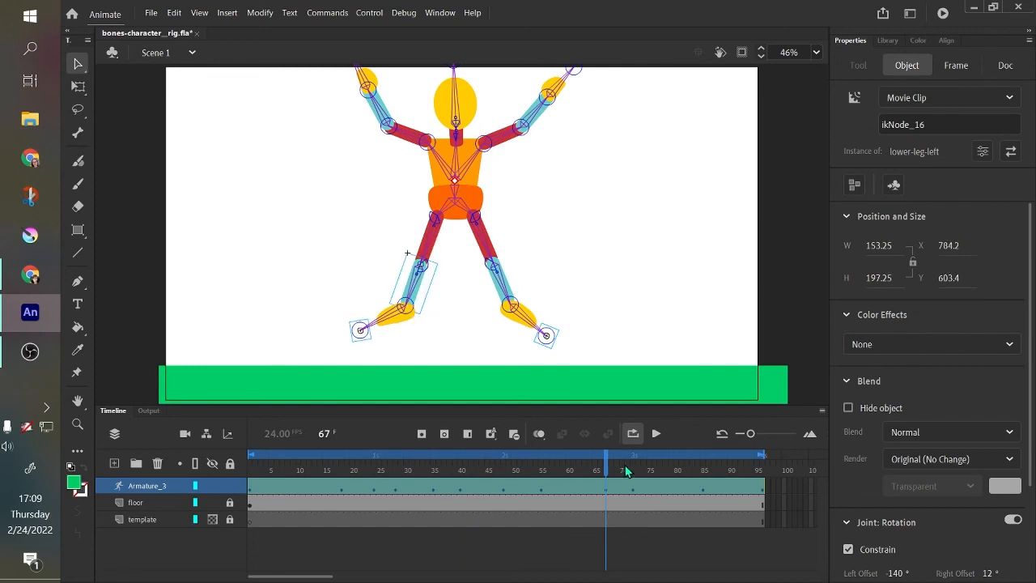
Play the animation from the first frame, stop it, and scrub through the timeline to review the wave, jump and landing.
drag(609, 471, 243, 528)
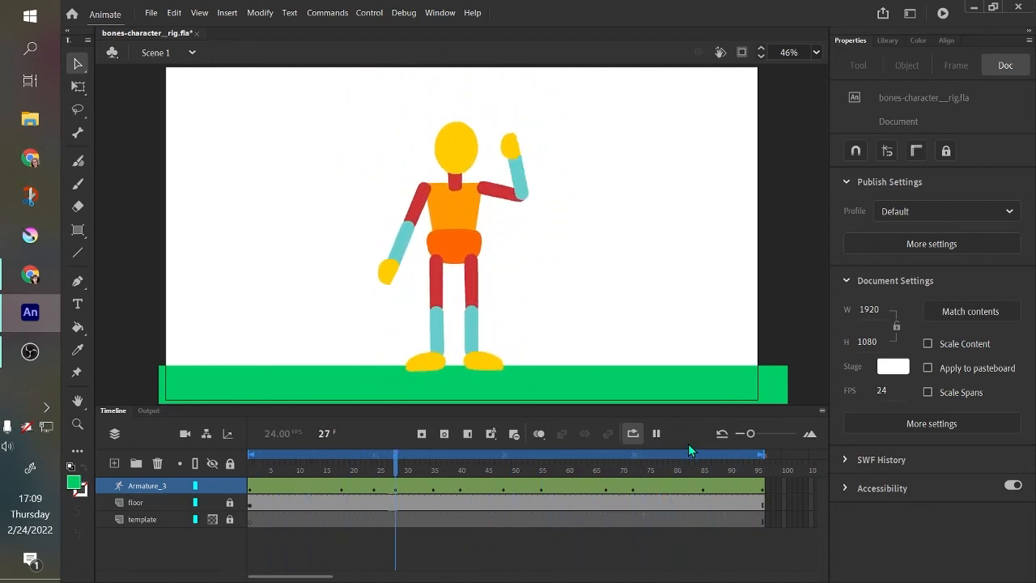
drag(669, 473, 333, 519)
drag(422, 559, 392, 559)
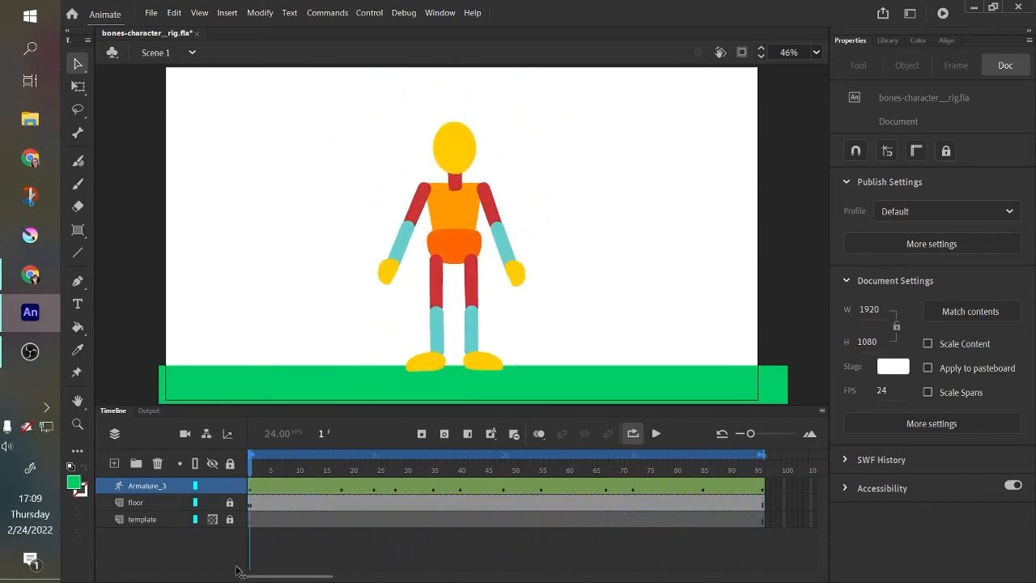
drag(239, 571, 281, 571)
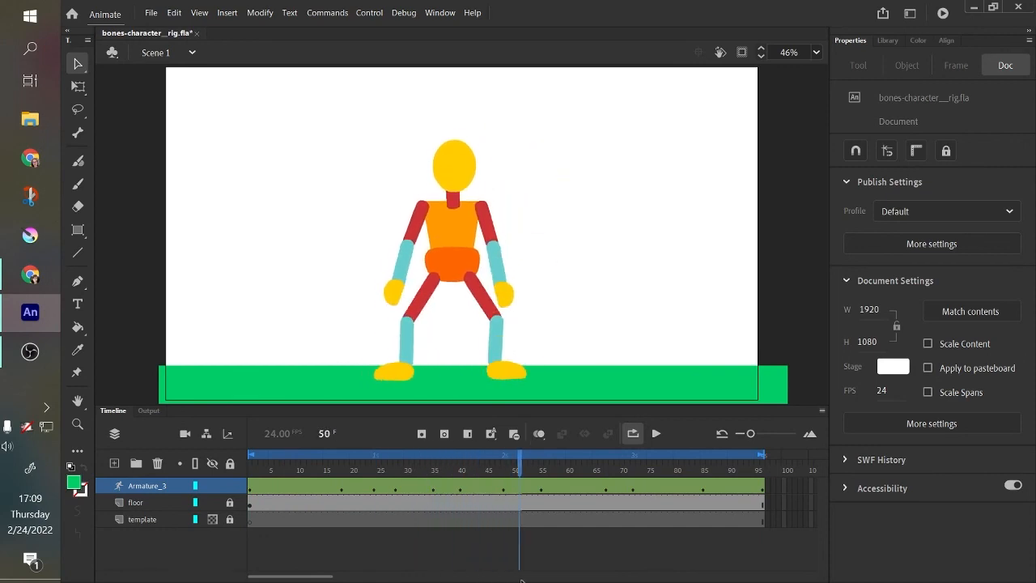
drag(629, 579, 745, 581)
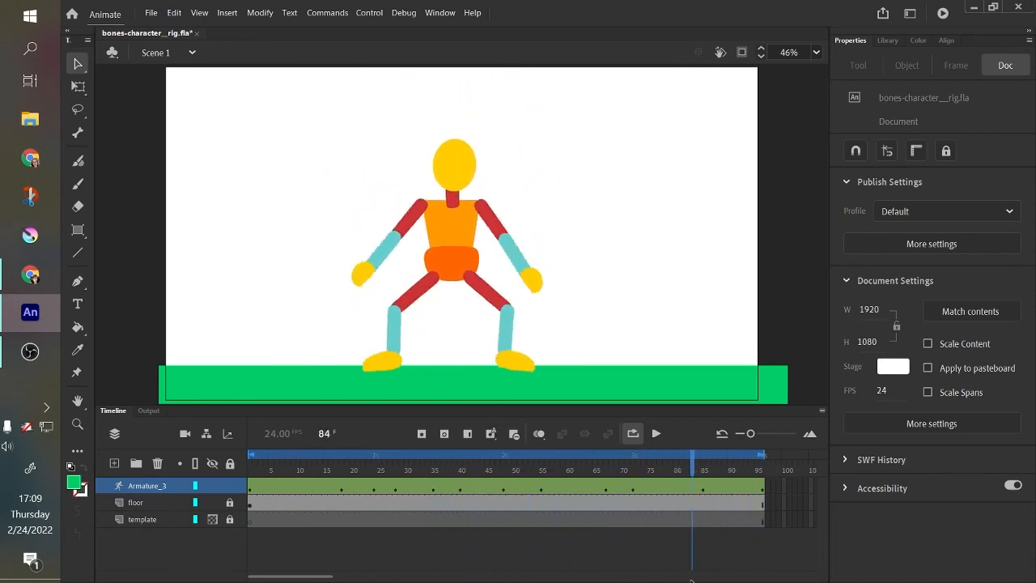